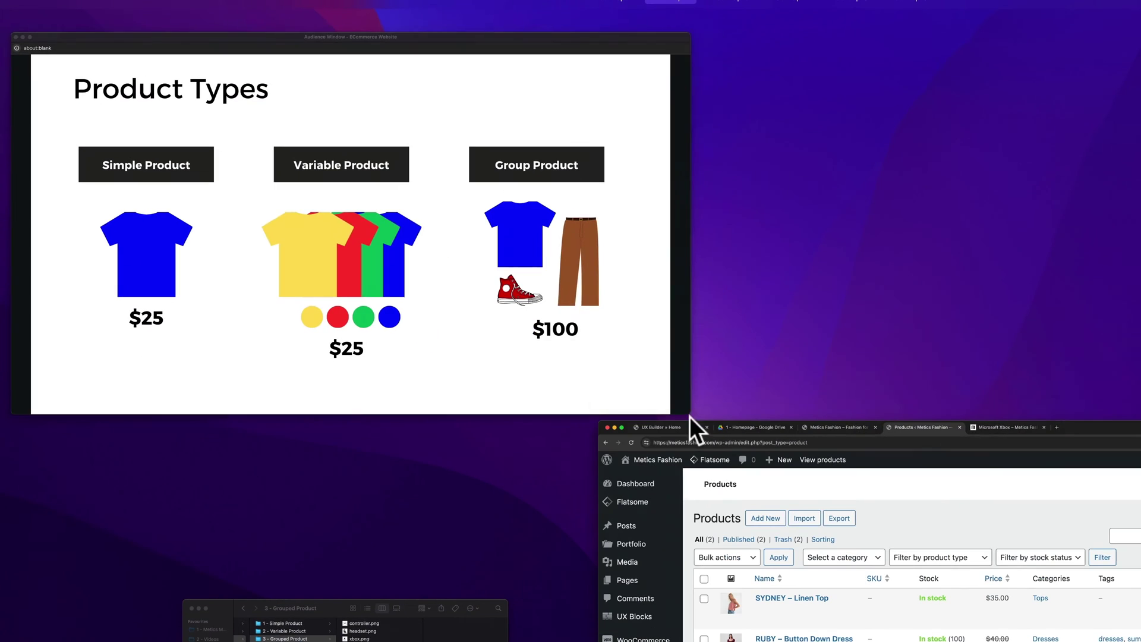
Step: On the Microsoft Xbox page, browse the headset, controller and Xbox Series S gallery images
{"action": "left_click", "coordinate": [565, 224]}
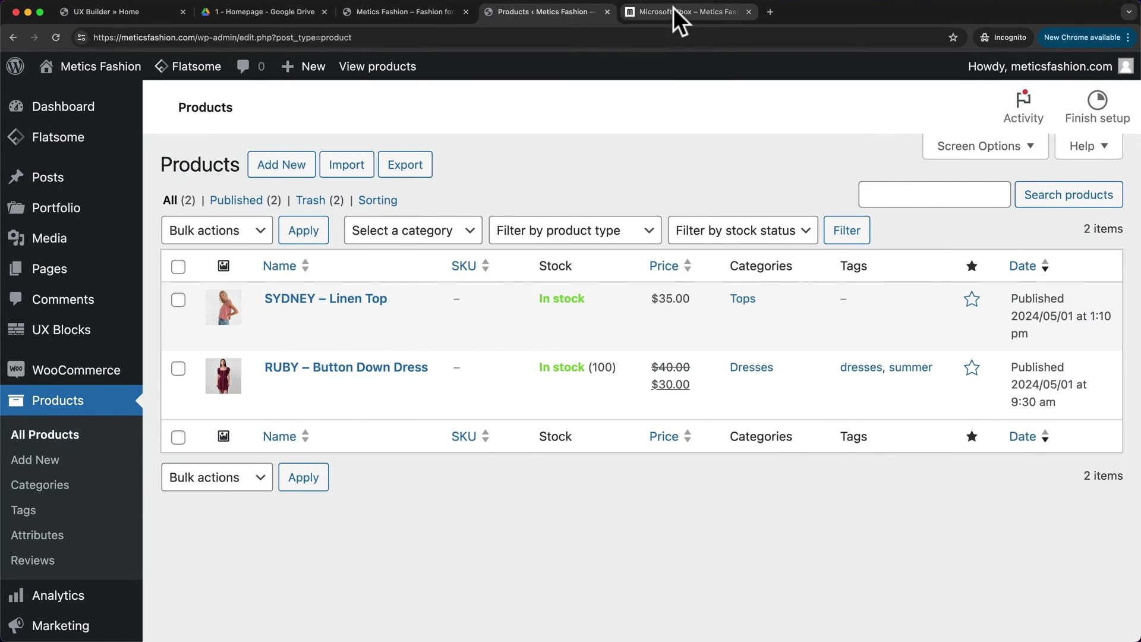
{"action": "left_click", "coordinate": [387, 294]}
{"action": "scroll", "coordinate": [772, 225], "scroll_direction": "down", "scroll_amount": 1}
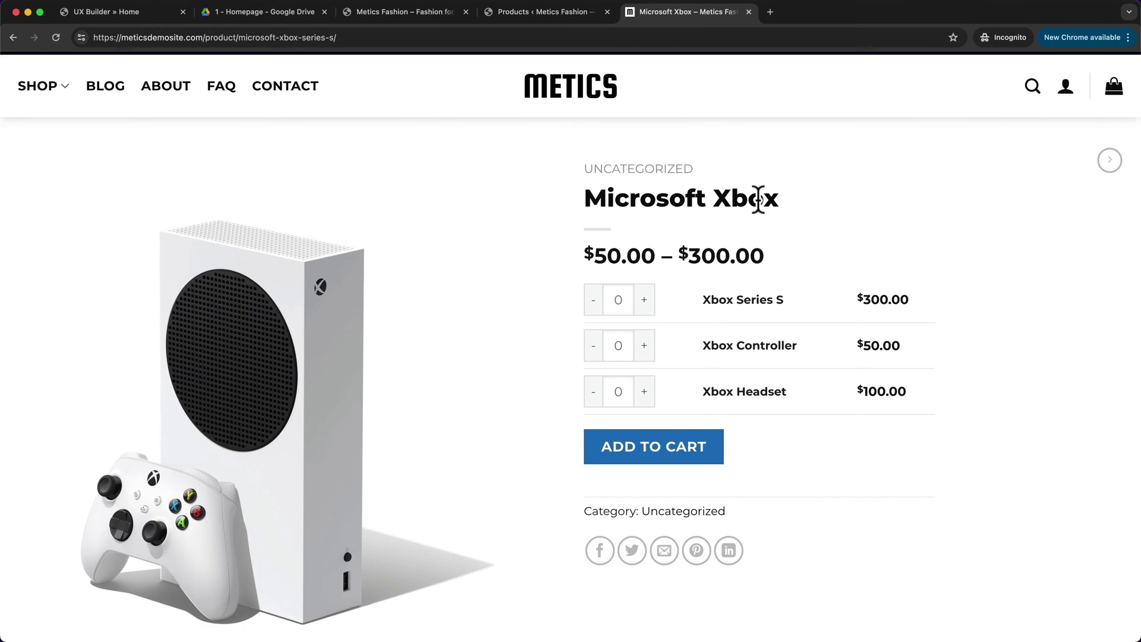
{"action": "scroll", "coordinate": [413, 397], "scroll_direction": "down", "scroll_amount": 4}
{"action": "scroll", "coordinate": [413, 397], "scroll_direction": "down", "scroll_amount": 1}
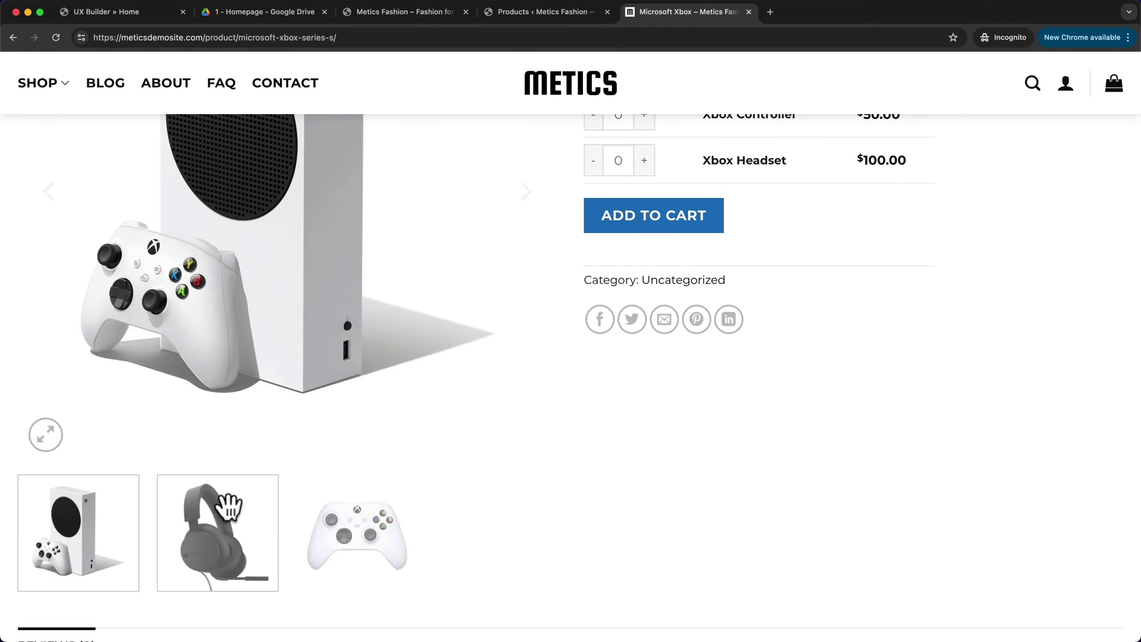
{"action": "left_click", "coordinate": [224, 504]}
{"action": "left_click", "coordinate": [356, 535]}
{"action": "scroll", "coordinate": [359, 538], "scroll_direction": "up", "scroll_amount": 5}
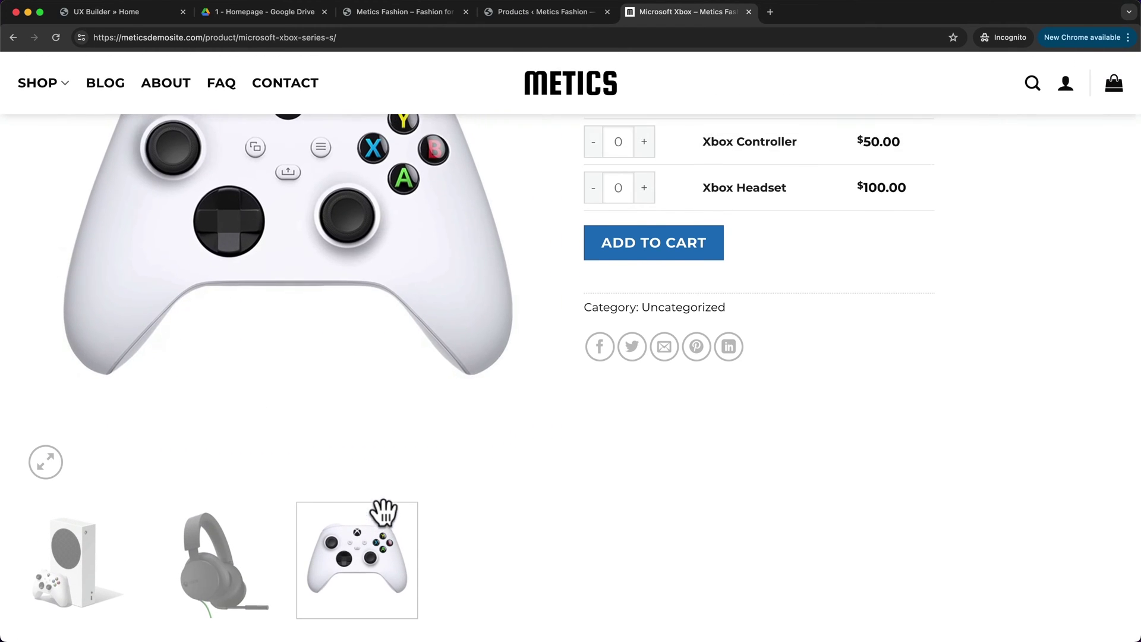
{"action": "scroll", "coordinate": [375, 377], "scroll_direction": "down", "scroll_amount": 3}
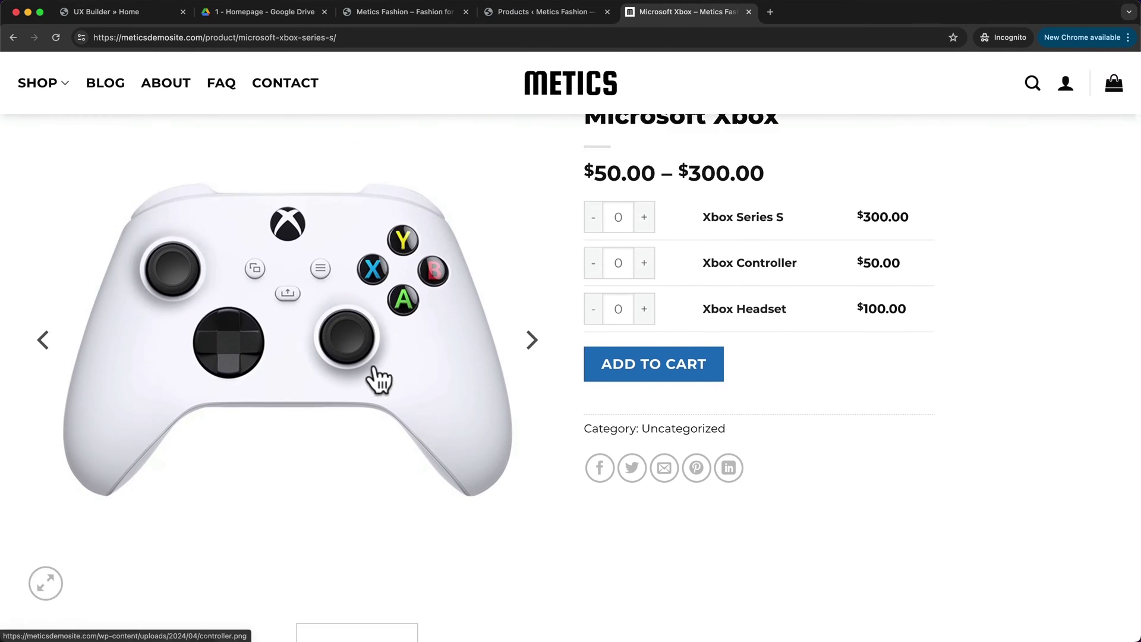
{"action": "left_click", "coordinate": [123, 565]}
{"action": "scroll", "coordinate": [757, 341], "scroll_direction": "up", "scroll_amount": 3}
{"action": "scroll", "coordinate": [725, 285], "scroll_direction": "up", "scroll_amount": 1}
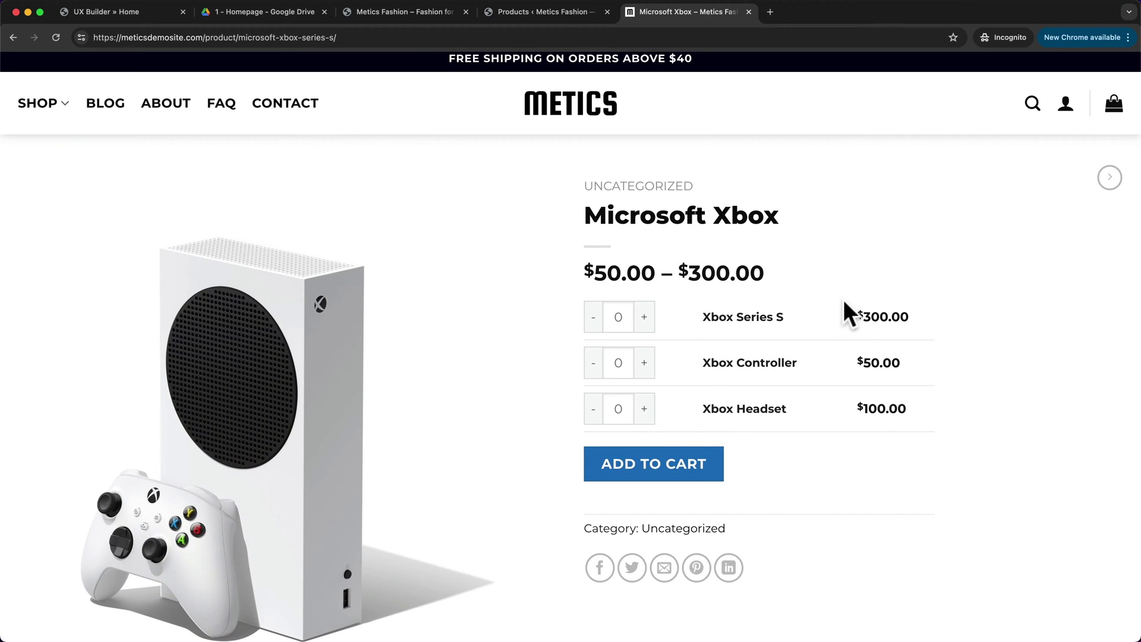
Step: Add 1 Xbox Series S, 2 Xbox Controllers and 1 Xbox Headset to the cart
{"action": "left_click", "coordinate": [644, 317]}
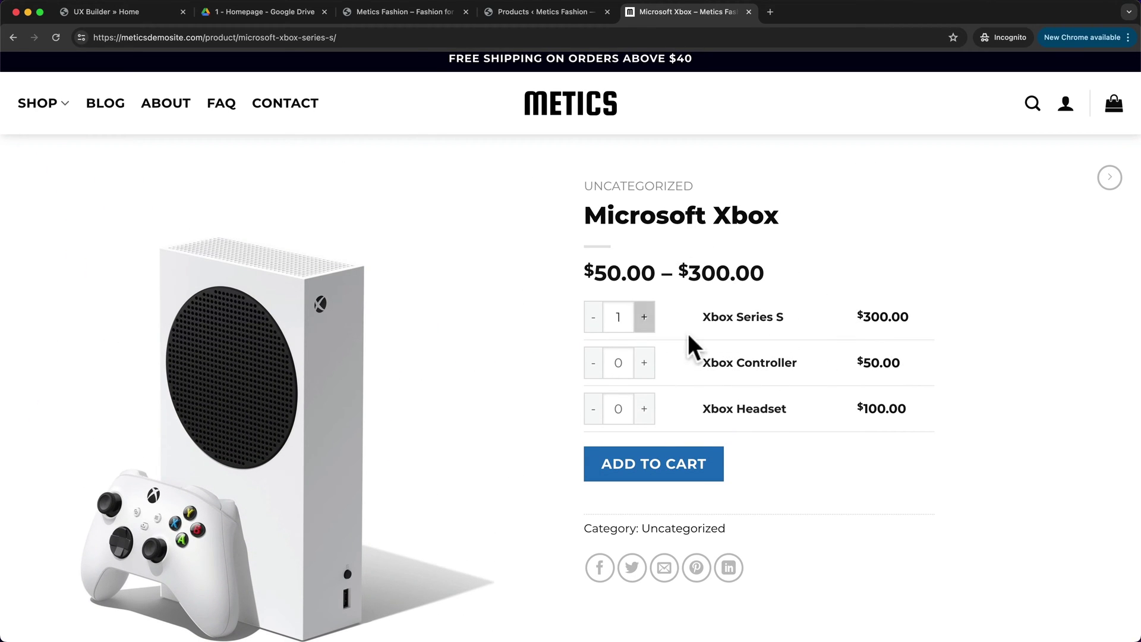
{"action": "left_click", "coordinate": [644, 362]}
{"action": "left_click", "coordinate": [644, 362]}
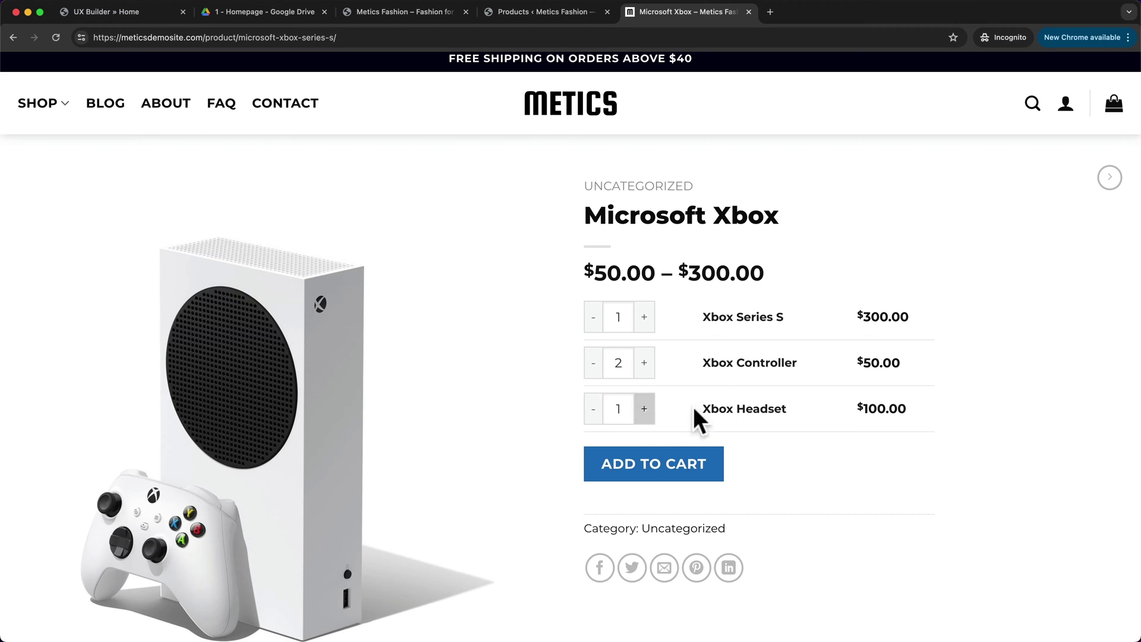
{"action": "left_click", "coordinate": [694, 463]}
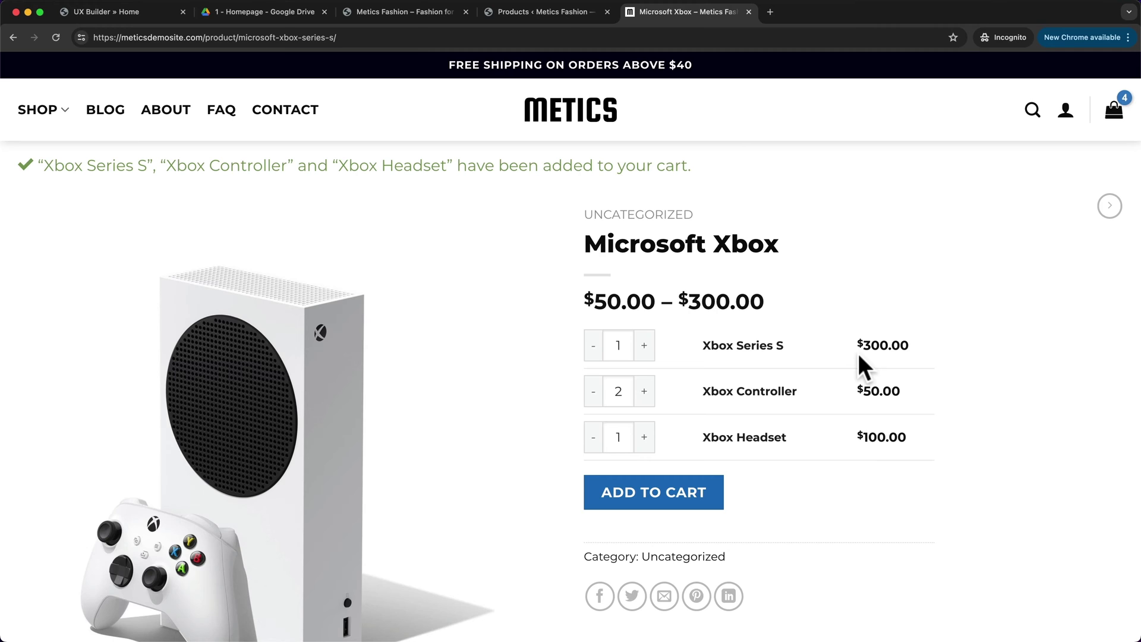
{"action": "left_click", "coordinate": [569, 13]}
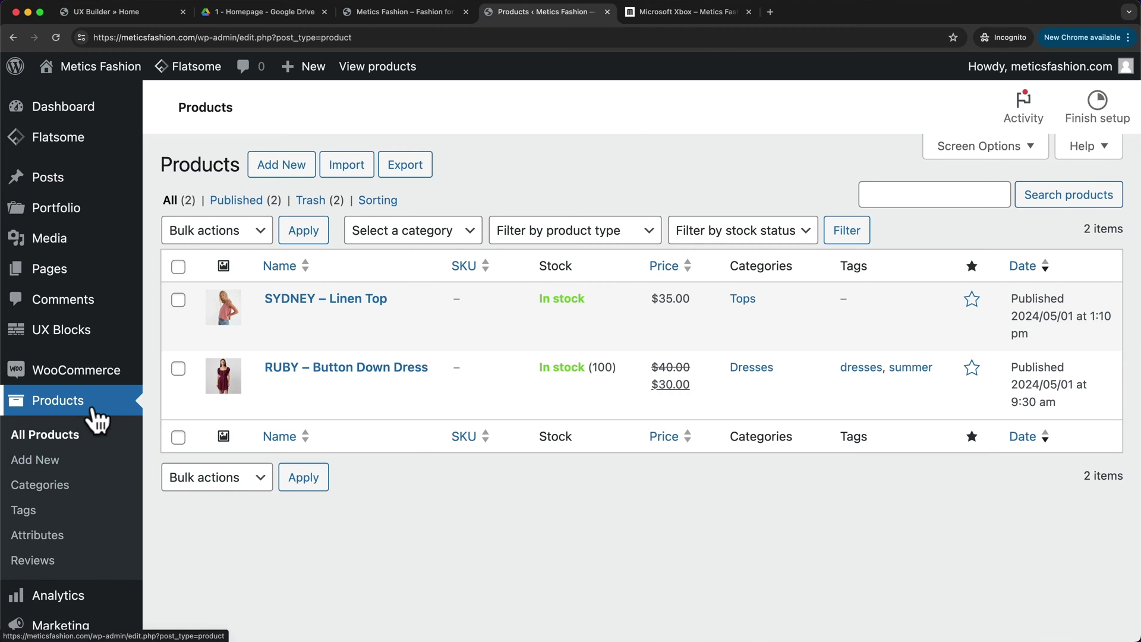
Step: Start a new product, then highlight the Xbox item names on the Microsoft Xbox page for reference
{"action": "left_click", "coordinate": [303, 167]}
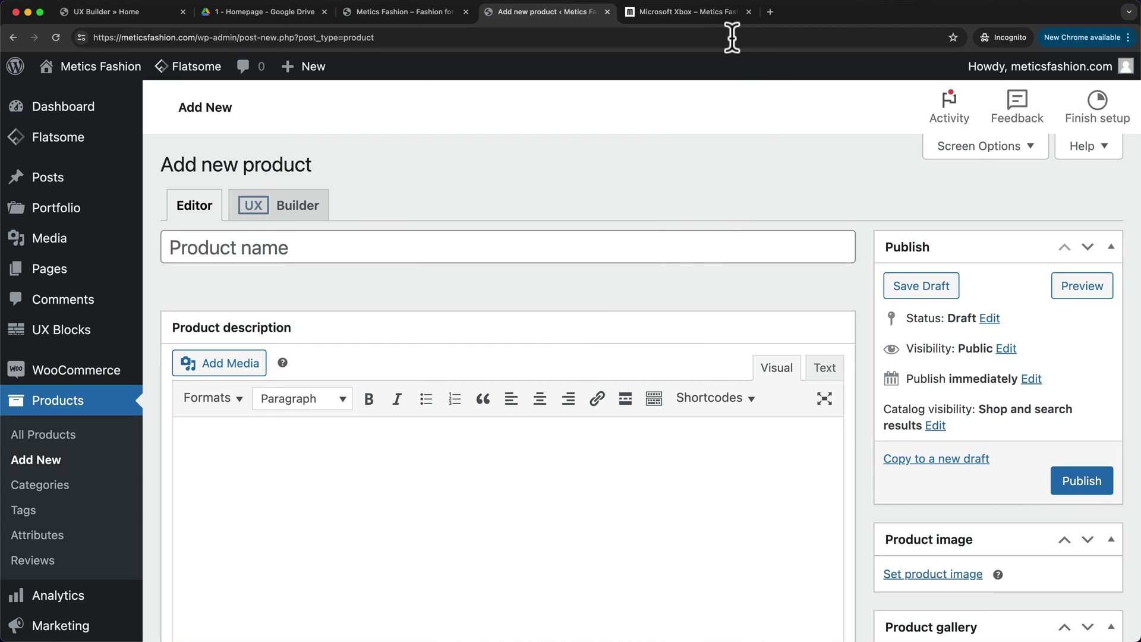
{"action": "left_click", "coordinate": [706, 16]}
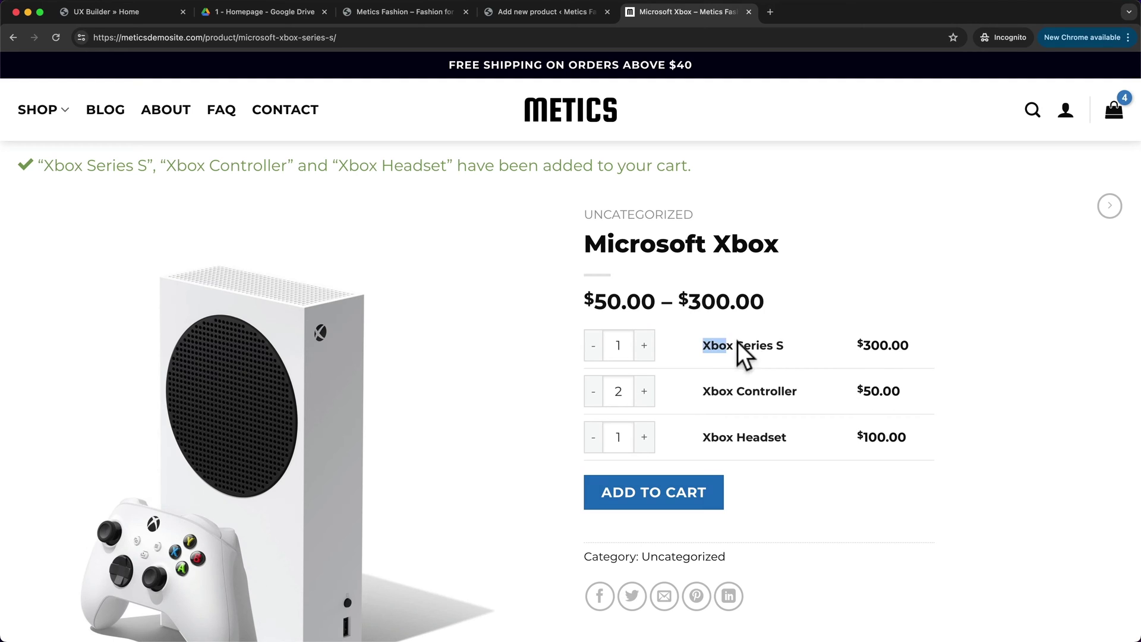
{"action": "left_click", "coordinate": [722, 391]}
{"action": "left_click_drag", "start_coordinate": [705, 438], "coordinate": [750, 436]}
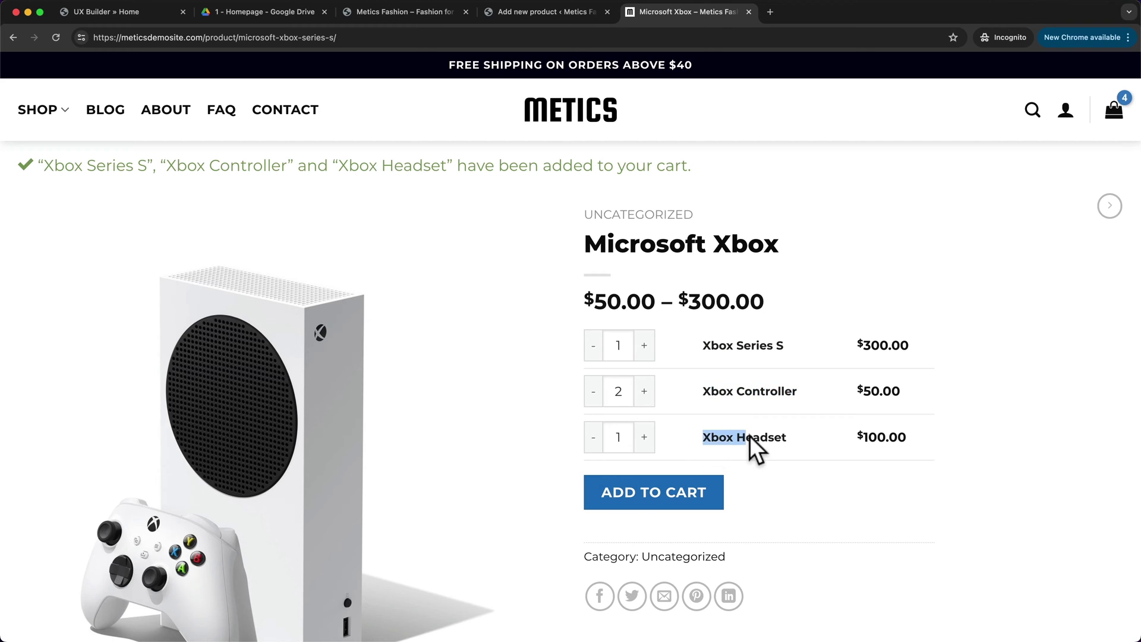
{"action": "left_click", "coordinate": [558, 17]}
Step: Name the new product 'Xbox Series S'
{"action": "left_click", "coordinate": [420, 247]}
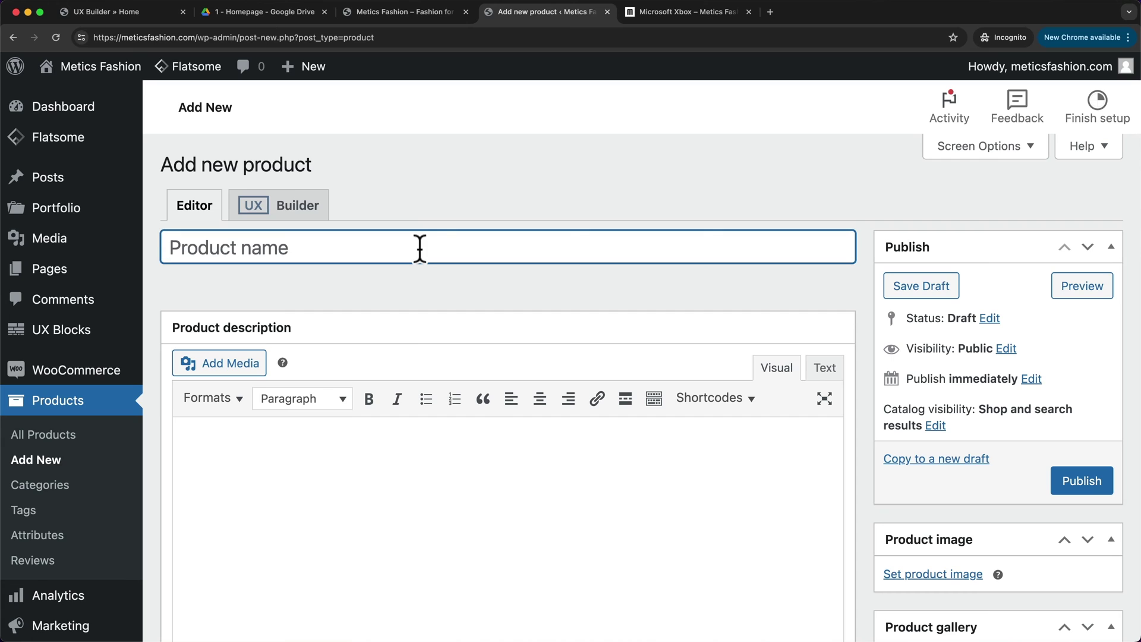
{"action": "type", "text": "Xbox Series S"}
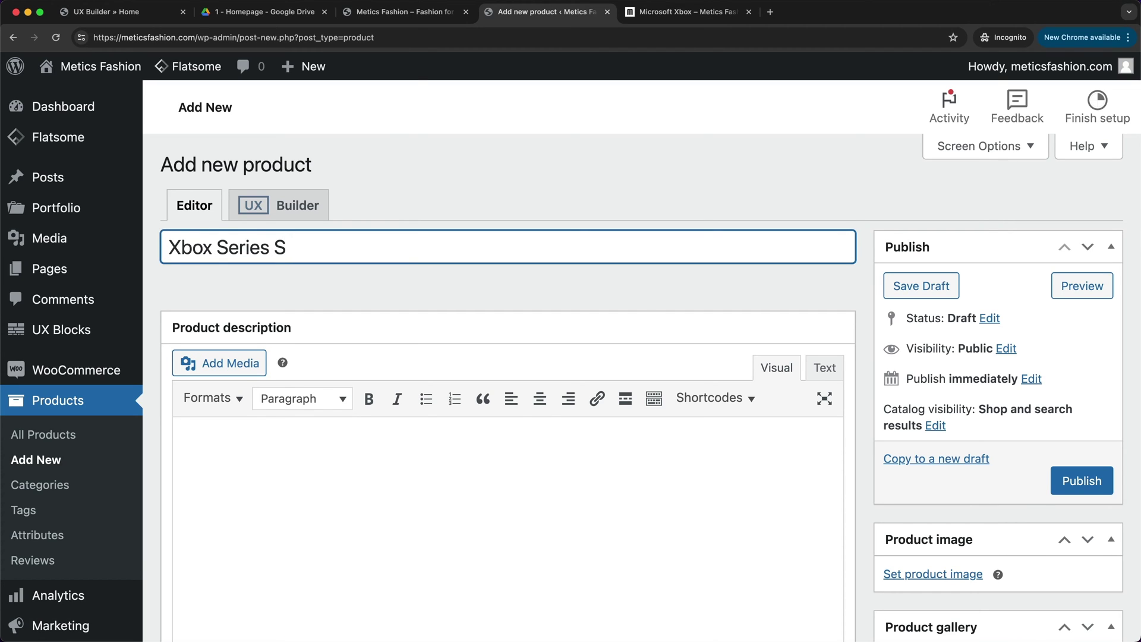
{"action": "left_click", "coordinate": [646, 291]}
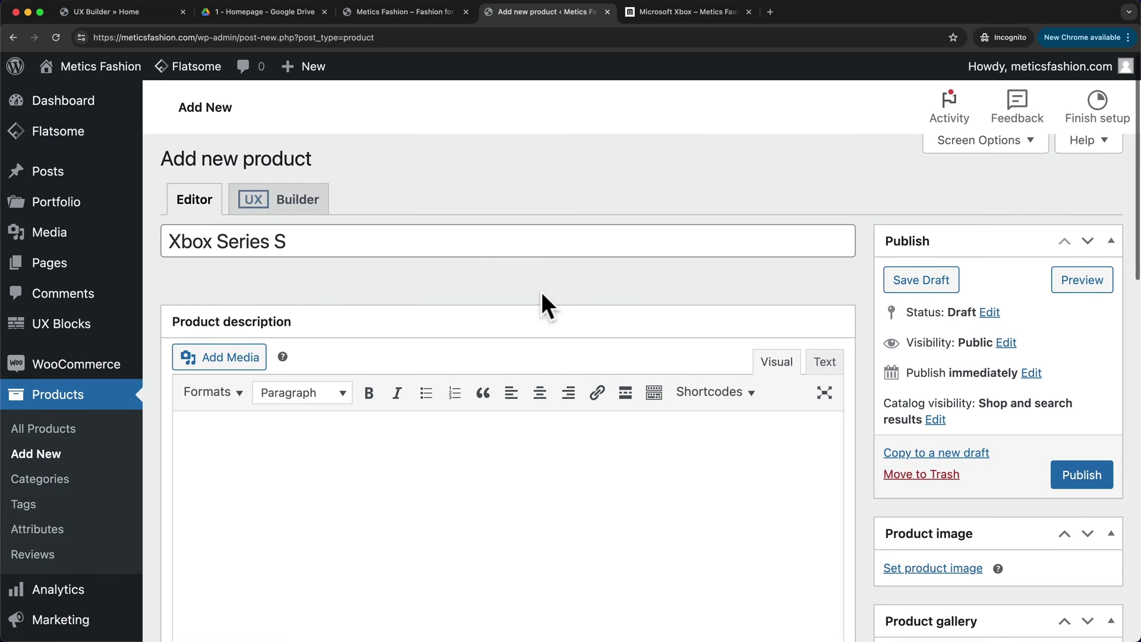
Step: Enter a regular price of 300 in Product data
{"action": "scroll", "coordinate": [541, 292], "scroll_direction": "down", "scroll_amount": 1}
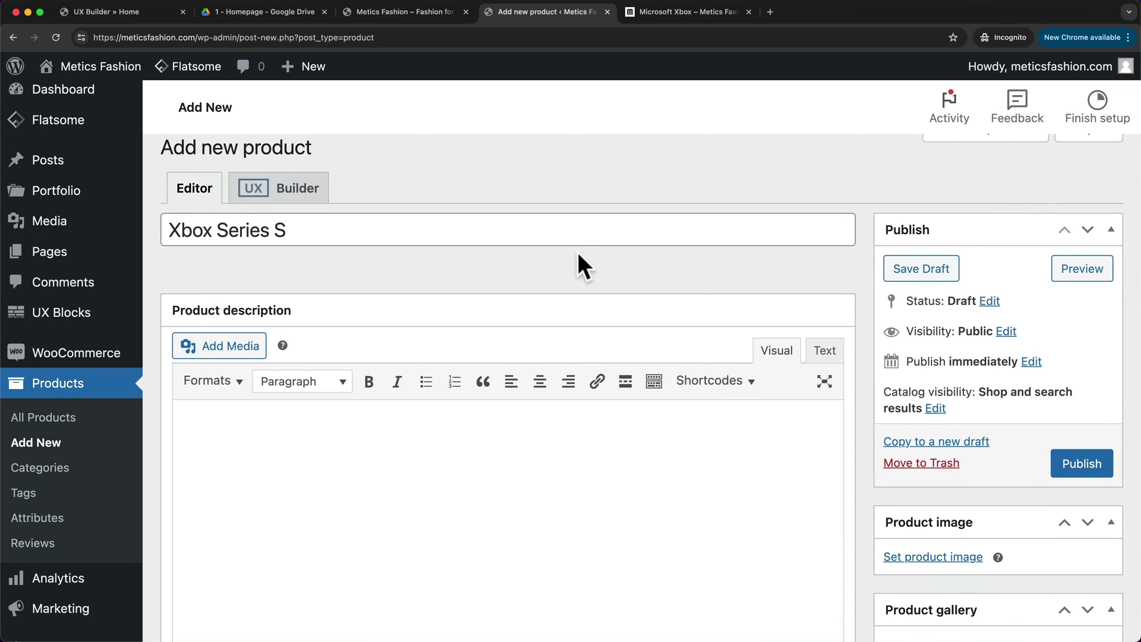
{"action": "scroll", "coordinate": [540, 392], "scroll_direction": "down", "scroll_amount": 3}
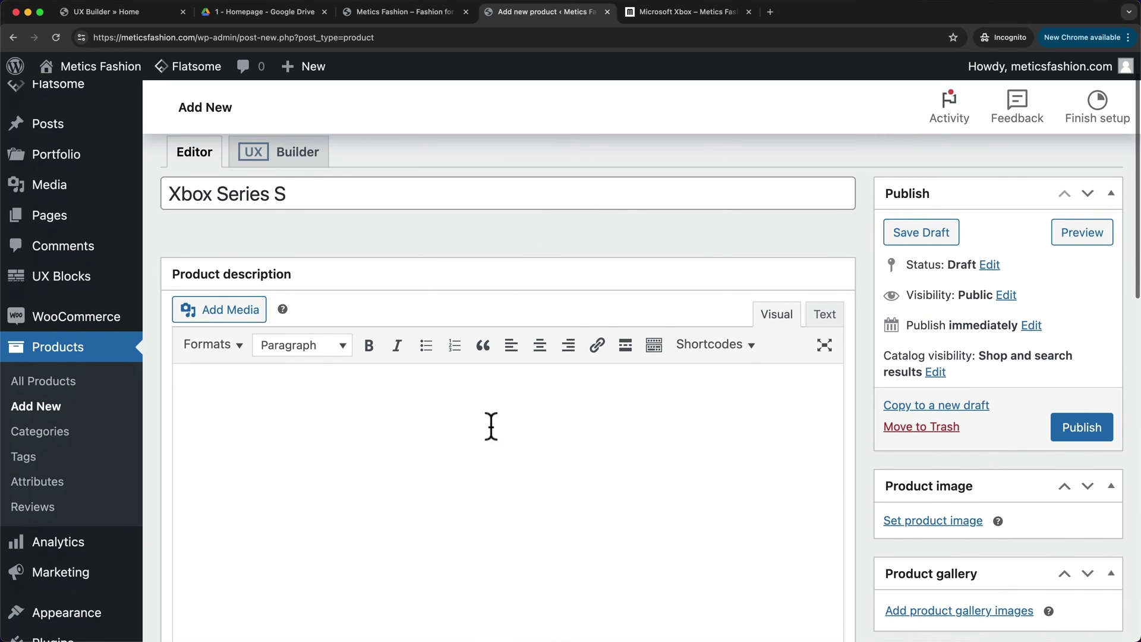
{"action": "scroll", "coordinate": [548, 429], "scroll_direction": "down", "scroll_amount": 15}
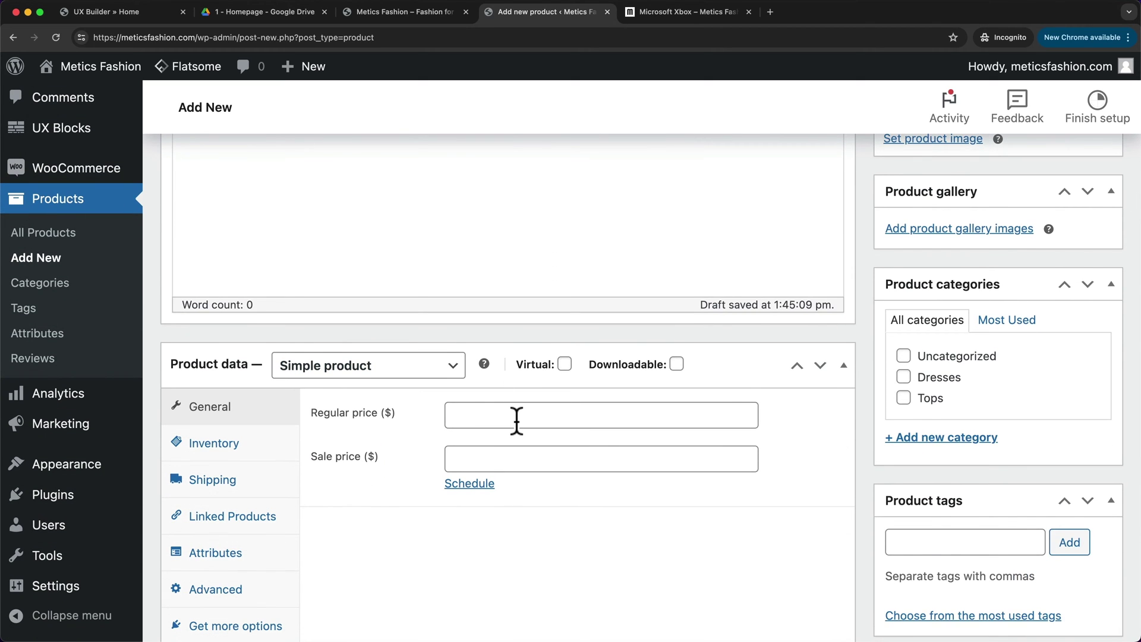
{"action": "left_click", "coordinate": [517, 420]}
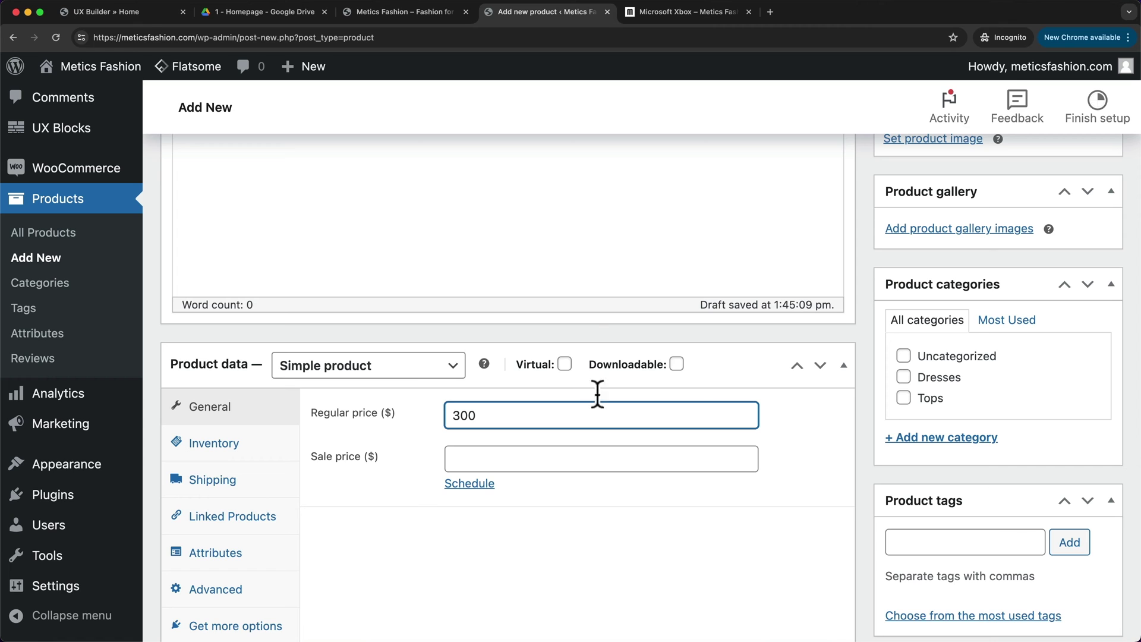
{"action": "type", "text": "300"}
{"action": "left_click", "coordinate": [769, 425]}
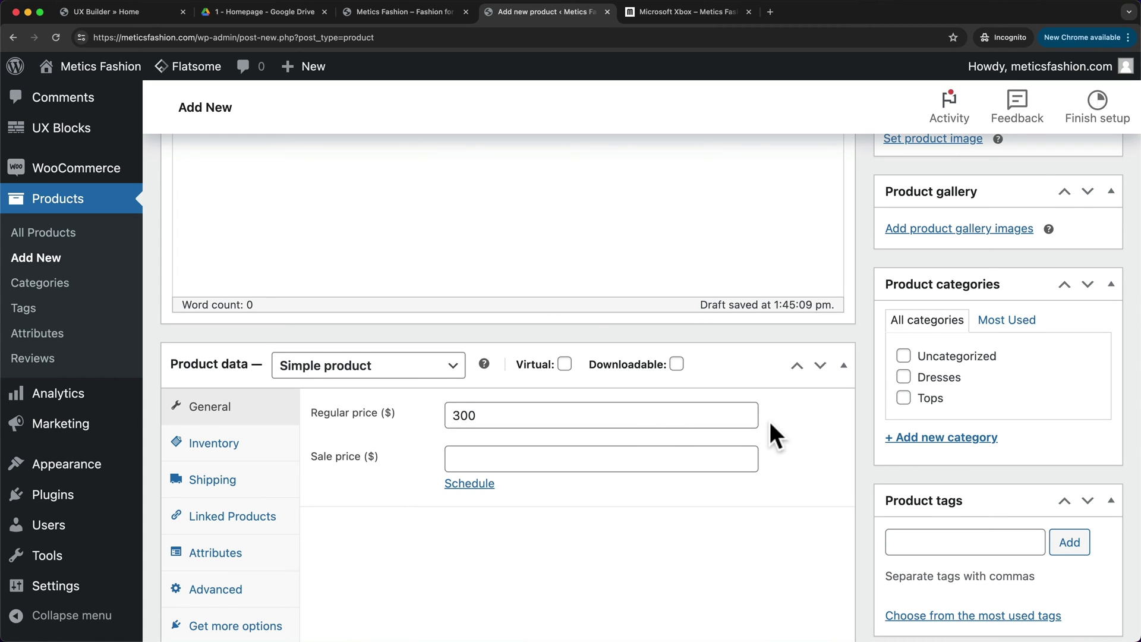
{"action": "scroll", "coordinate": [769, 422], "scroll_direction": "up", "scroll_amount": 5}
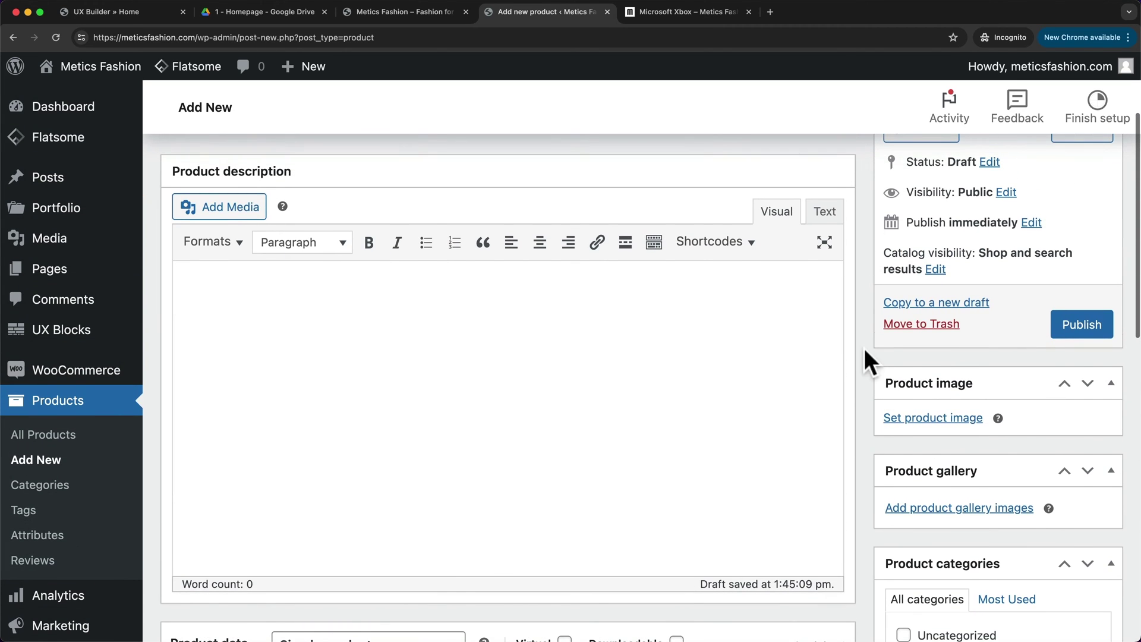
Step: Check the storefront cart, then return to the new product form
{"action": "left_click", "coordinate": [709, 17]}
{"action": "mouse_move", "coordinate": [1121, 119]}
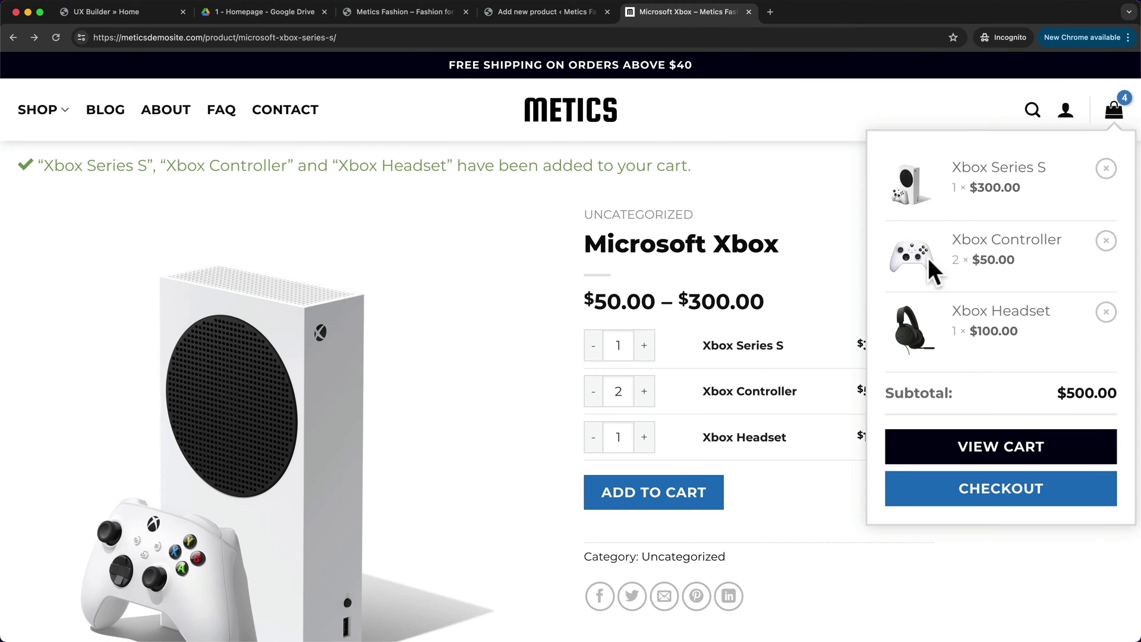
{"action": "left_click", "coordinate": [559, 17]}
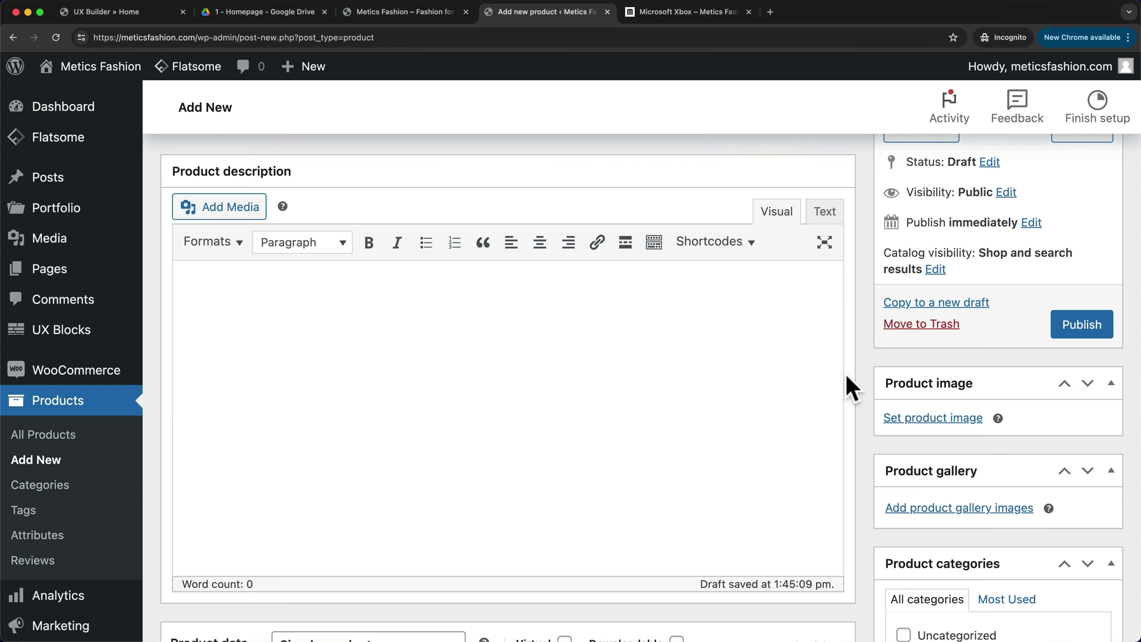
Step: Upload the xbox, headset and controller images and set xbox.png as the product image
{"action": "left_click", "coordinate": [922, 419]}
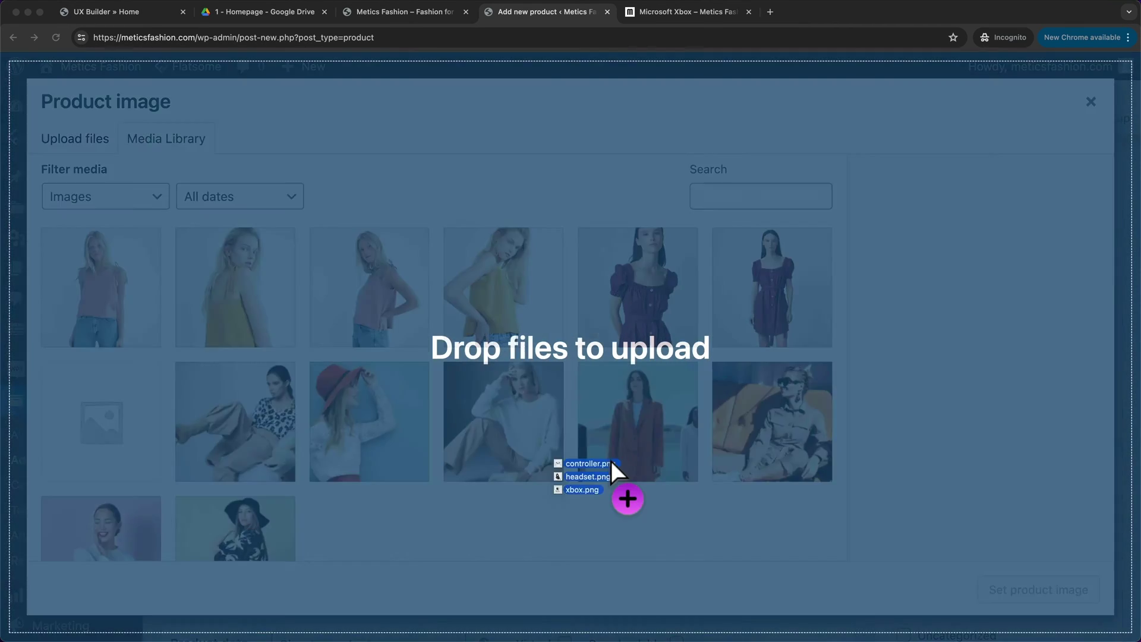
{"action": "left_click_drag", "start_coordinate": [611, 461], "coordinate": [500, 351]}
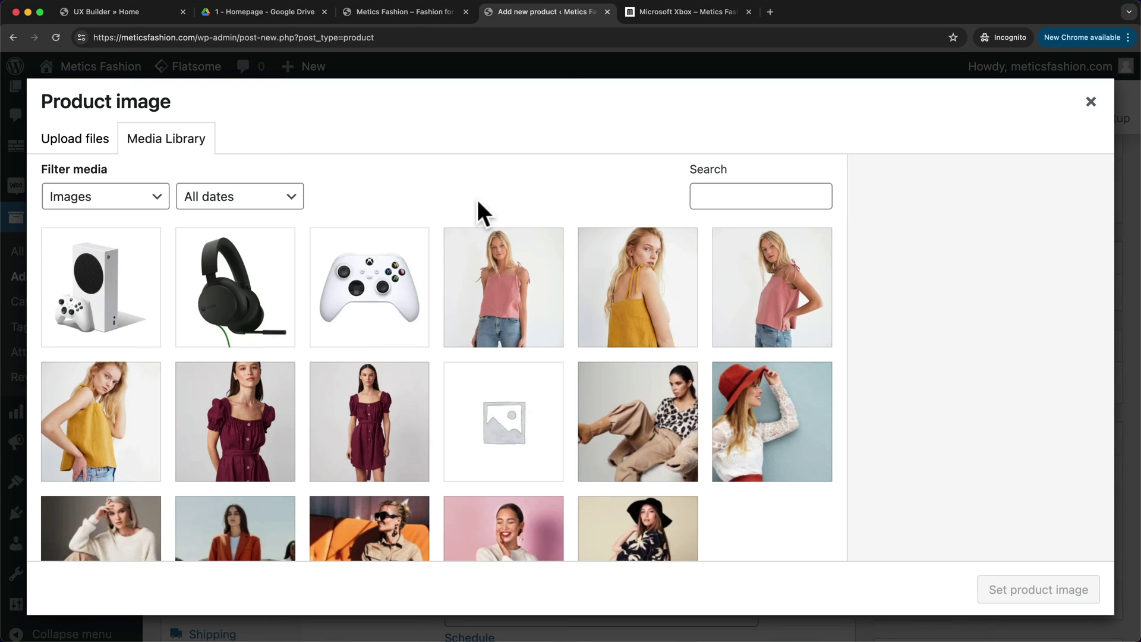
{"action": "left_click", "coordinate": [122, 290]}
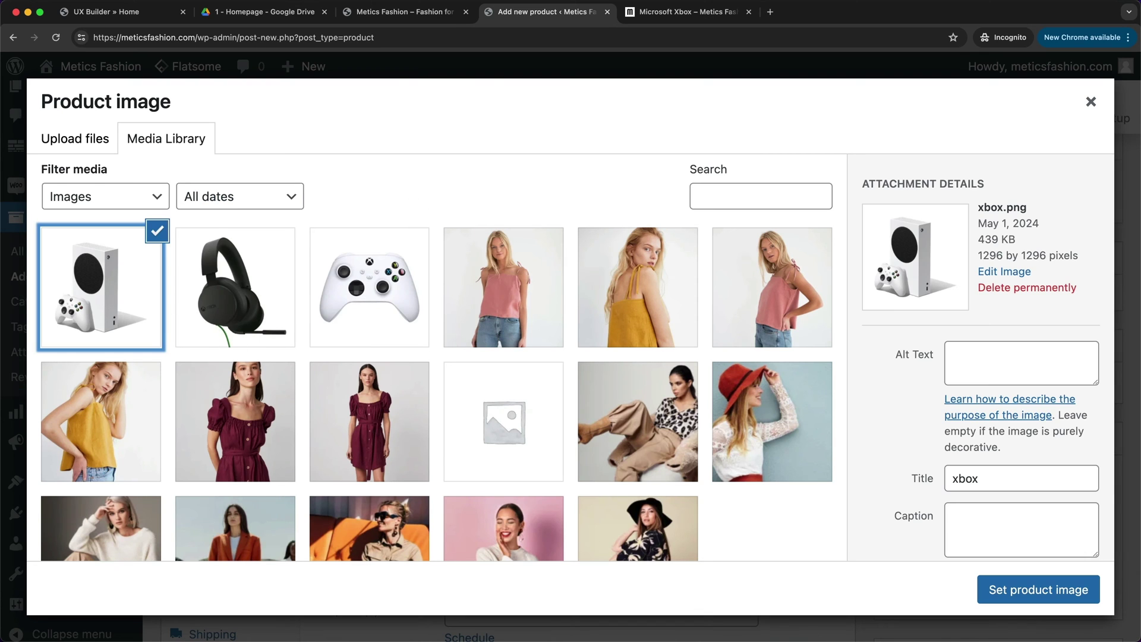
{"action": "left_click", "coordinate": [993, 592]}
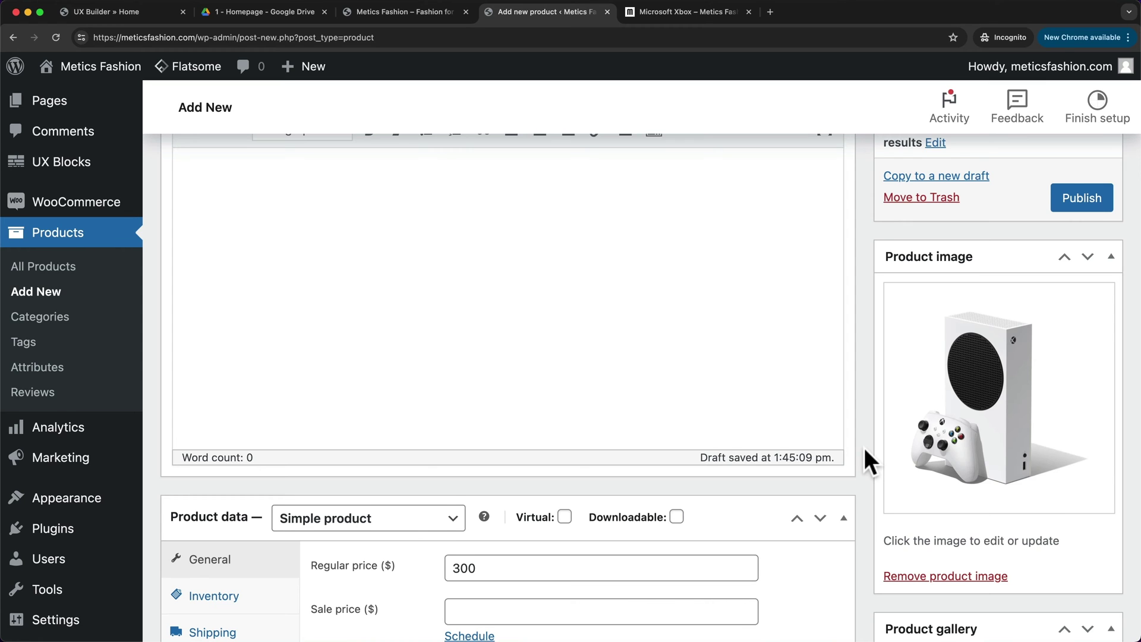
{"action": "scroll", "coordinate": [864, 448], "scroll_direction": "up", "scroll_amount": 5}
Step: Set Xbox Series S catalog visibility to Hidden and publish it
{"action": "scroll", "coordinate": [737, 362], "scroll_direction": "up", "scroll_amount": 3}
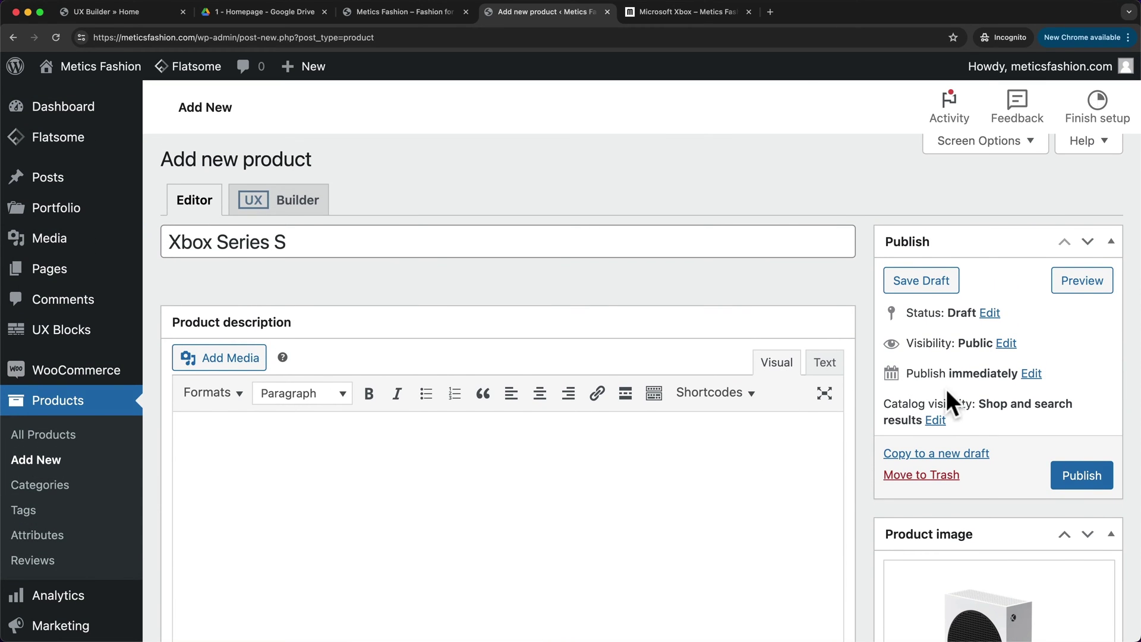
{"action": "left_click", "coordinate": [939, 420]}
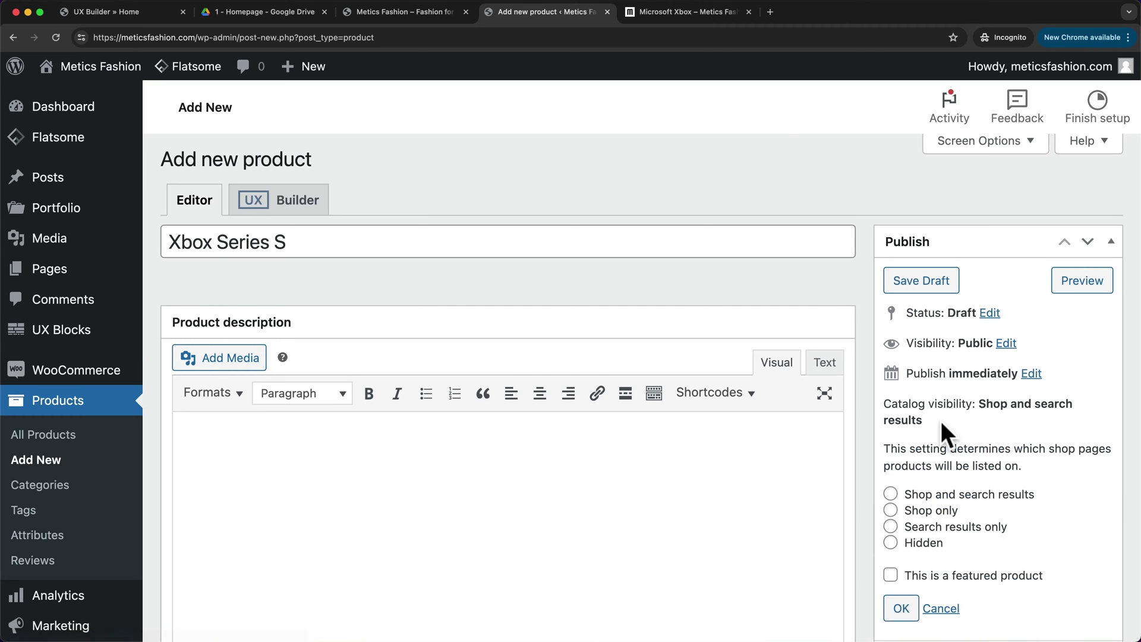
{"action": "scroll", "coordinate": [941, 421], "scroll_direction": "down", "scroll_amount": 3}
{"action": "left_click", "coordinate": [891, 428]}
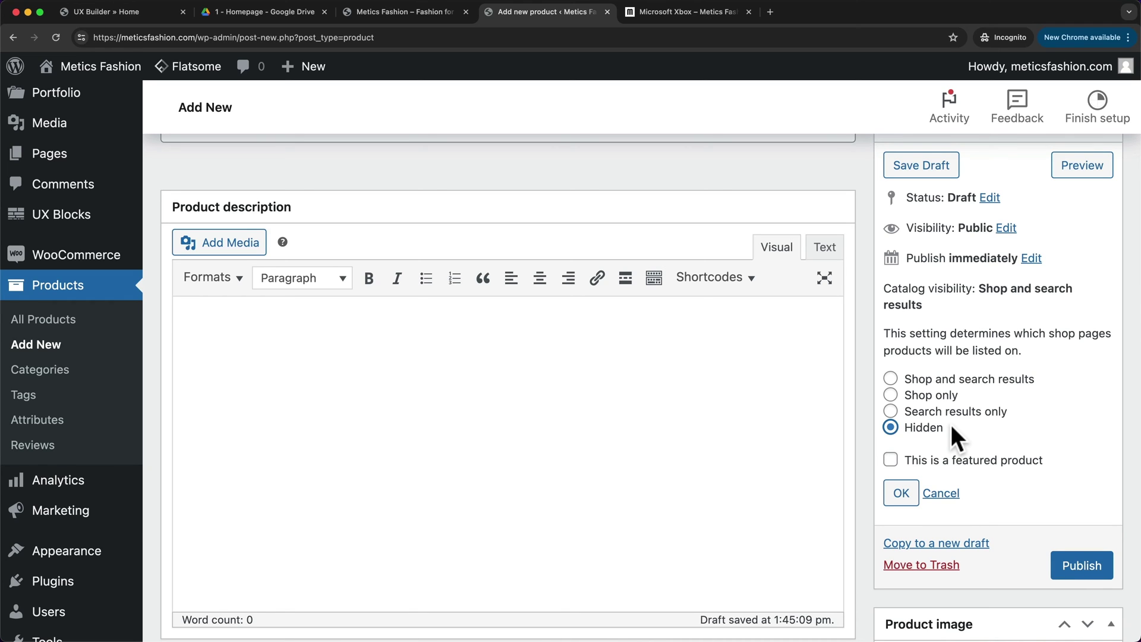
{"action": "left_click", "coordinate": [902, 493]}
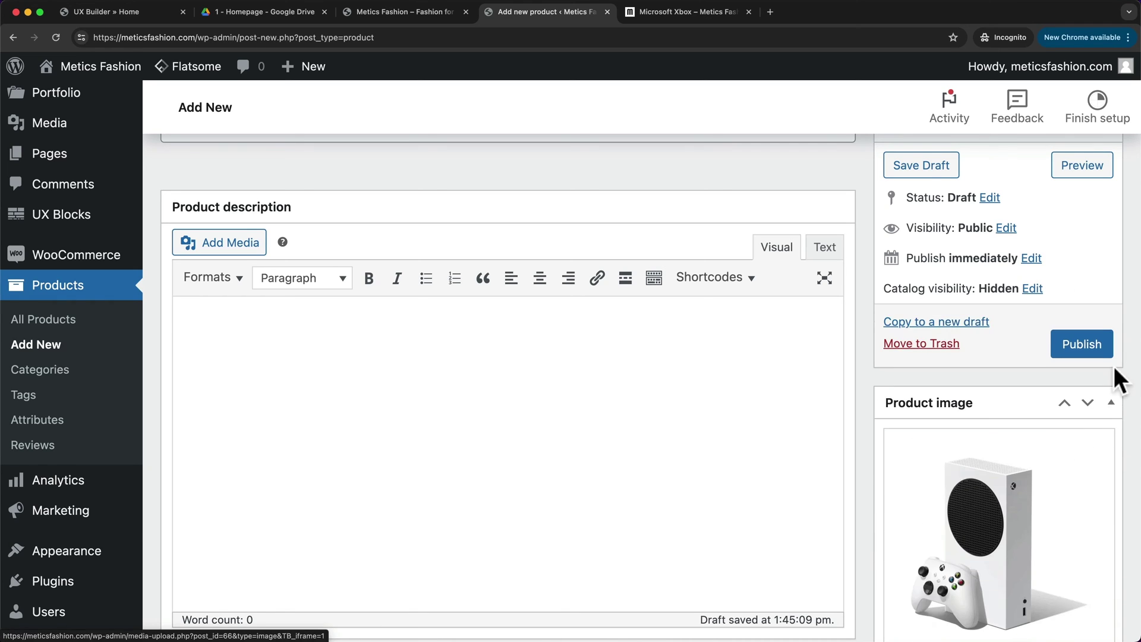
{"action": "left_click", "coordinate": [1082, 351]}
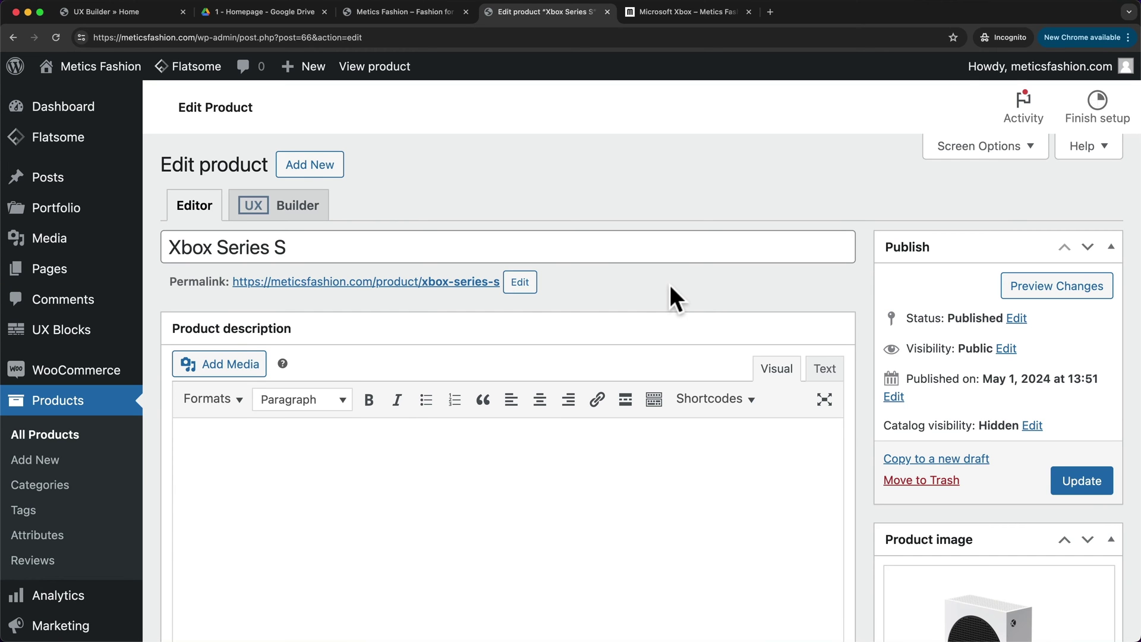
{"action": "left_click", "coordinate": [330, 170]}
Step: Create a new product named 'Xbox Controller' with a regular price of 50
{"action": "left_click", "coordinate": [328, 165]}
{"action": "type", "text": "Xbox Controller"}
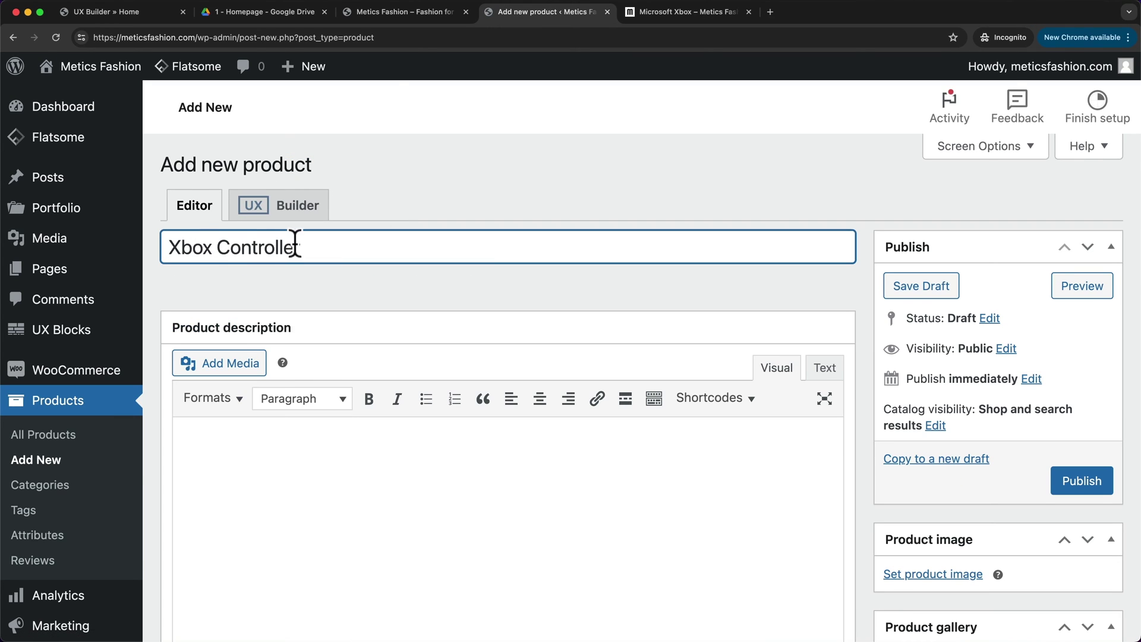
{"action": "scroll", "coordinate": [509, 318], "scroll_direction": "down", "scroll_amount": 5}
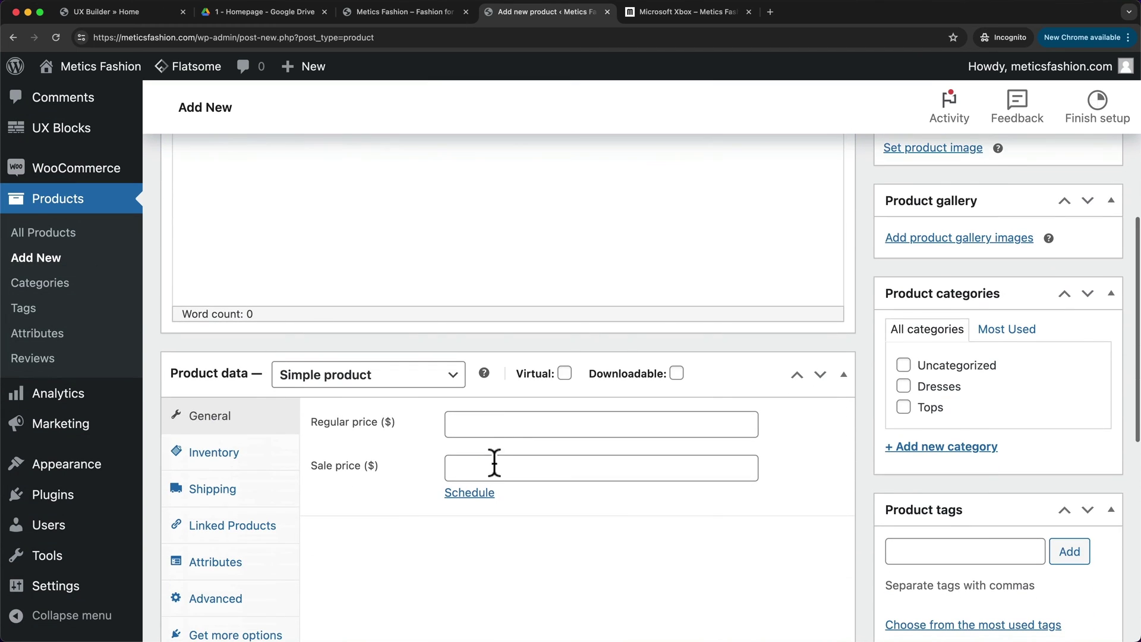
{"action": "left_click", "coordinate": [486, 424]}
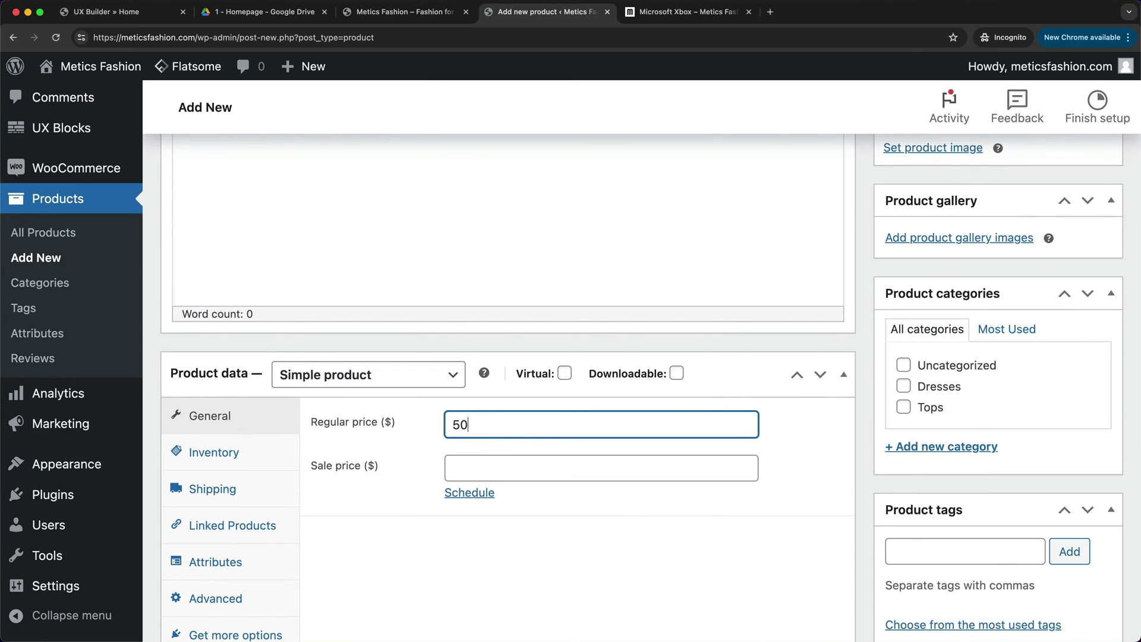
{"action": "scroll", "coordinate": [862, 375], "scroll_direction": "up", "scroll_amount": 3}
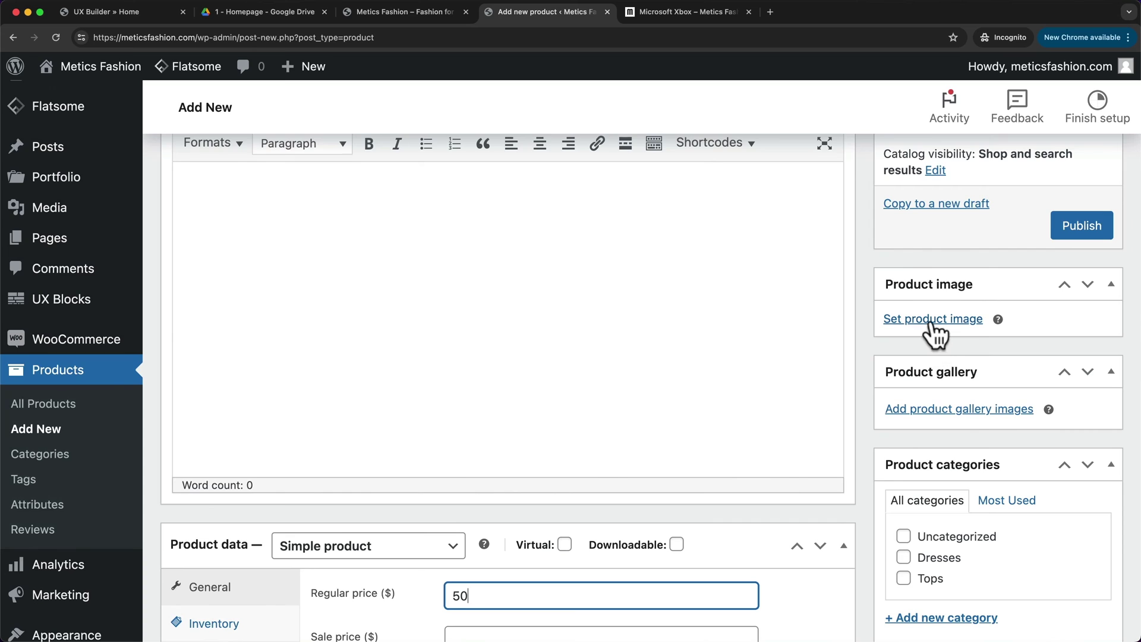
Step: Give Xbox Controller the controller picture, Hidden catalog visibility, and publish it
{"action": "left_click", "coordinate": [932, 329]}
{"action": "left_click", "coordinate": [332, 339]}
{"action": "left_click", "coordinate": [1038, 590]}
{"action": "scroll", "coordinate": [963, 509], "scroll_direction": "up", "scroll_amount": 3}
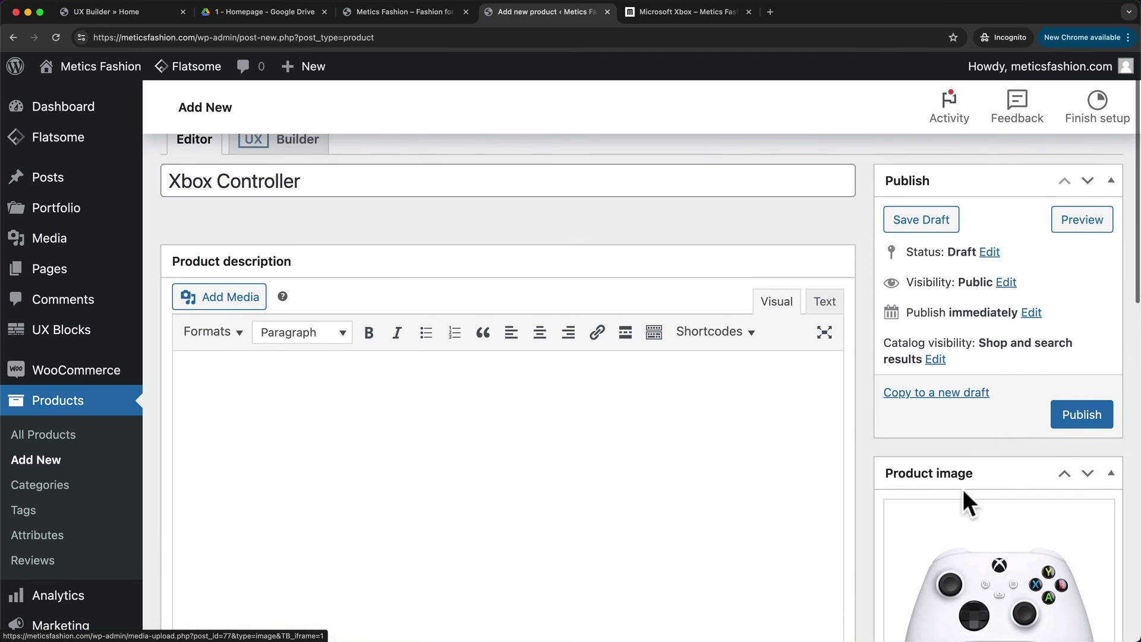
{"action": "left_click", "coordinate": [935, 360]}
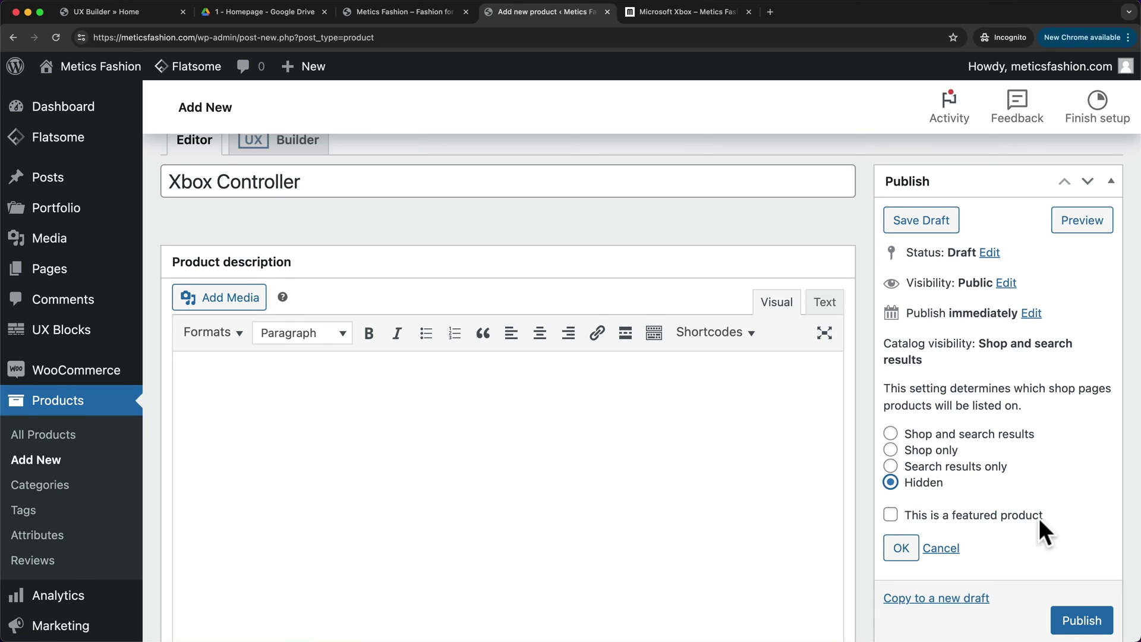
{"action": "left_click", "coordinate": [1082, 597]}
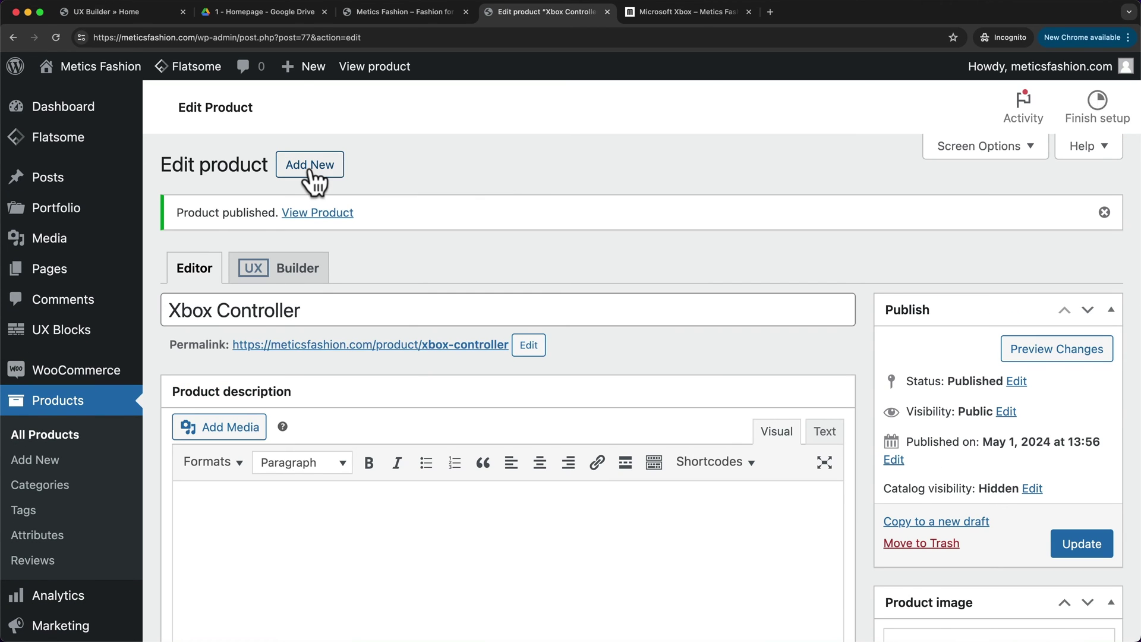
{"action": "left_click", "coordinate": [309, 166]}
{"action": "left_click", "coordinate": [677, 13]}
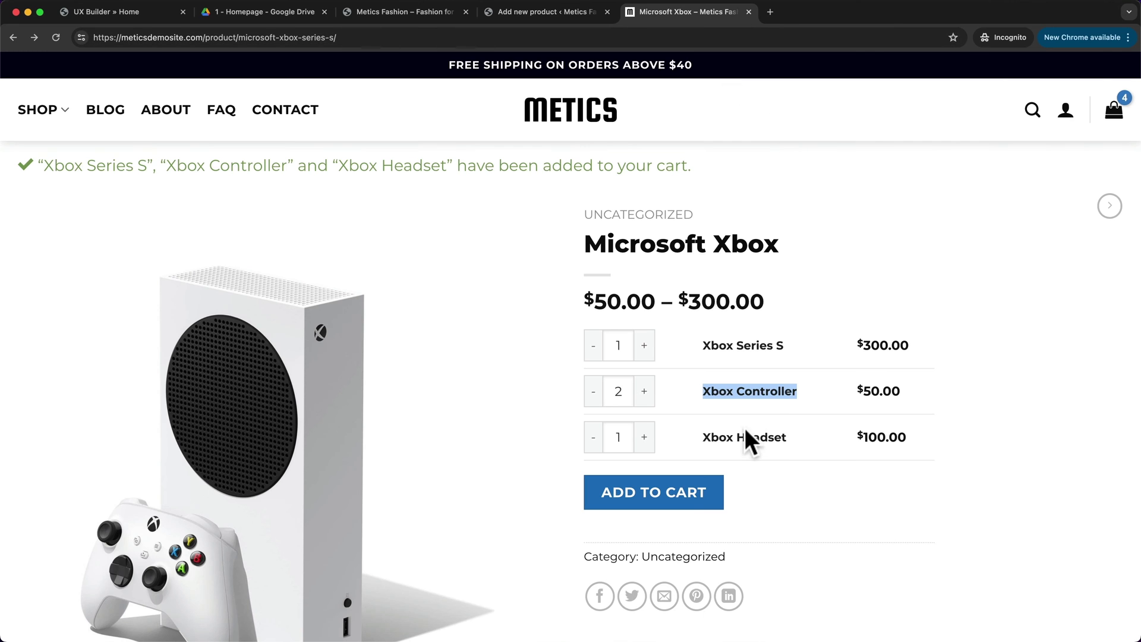
Step: Name the new product 'Xbox Headset' with a regular price of 100
{"action": "left_click", "coordinate": [706, 432]}
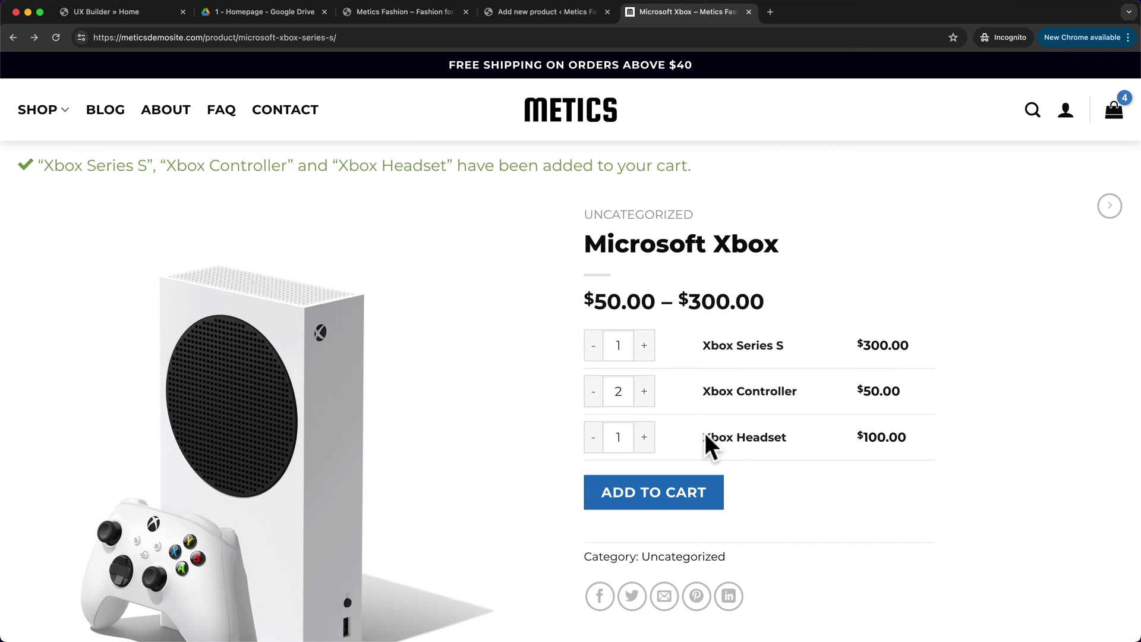
{"action": "left_click", "coordinate": [545, 13]}
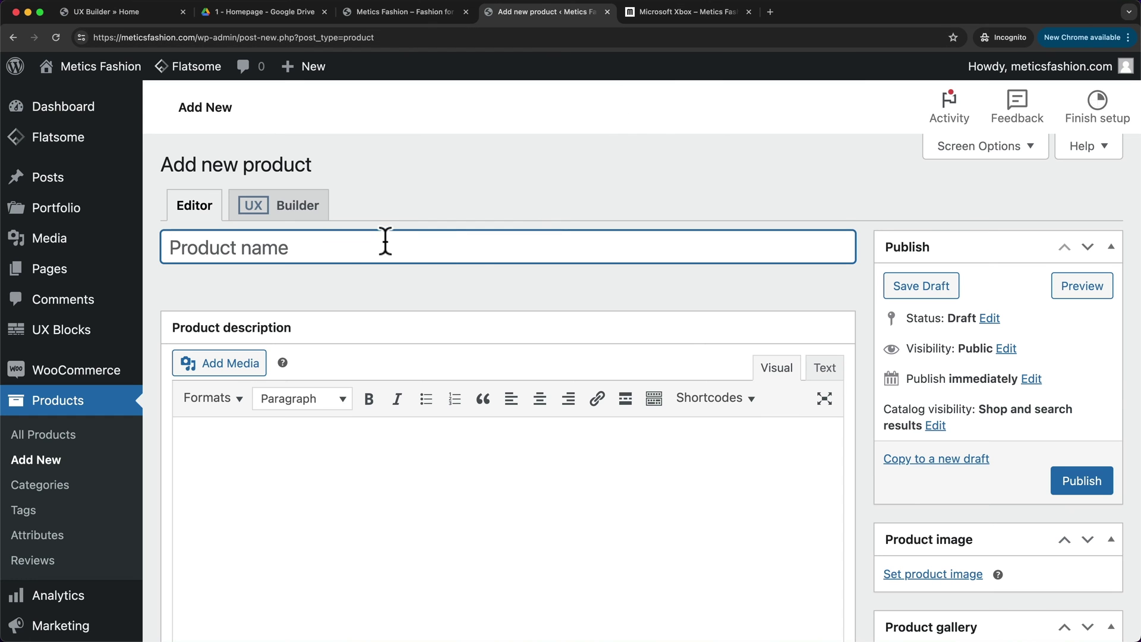
{"action": "type", "text": "Xbox Headset"}
{"action": "scroll", "coordinate": [447, 288], "scroll_direction": "down", "scroll_amount": 6}
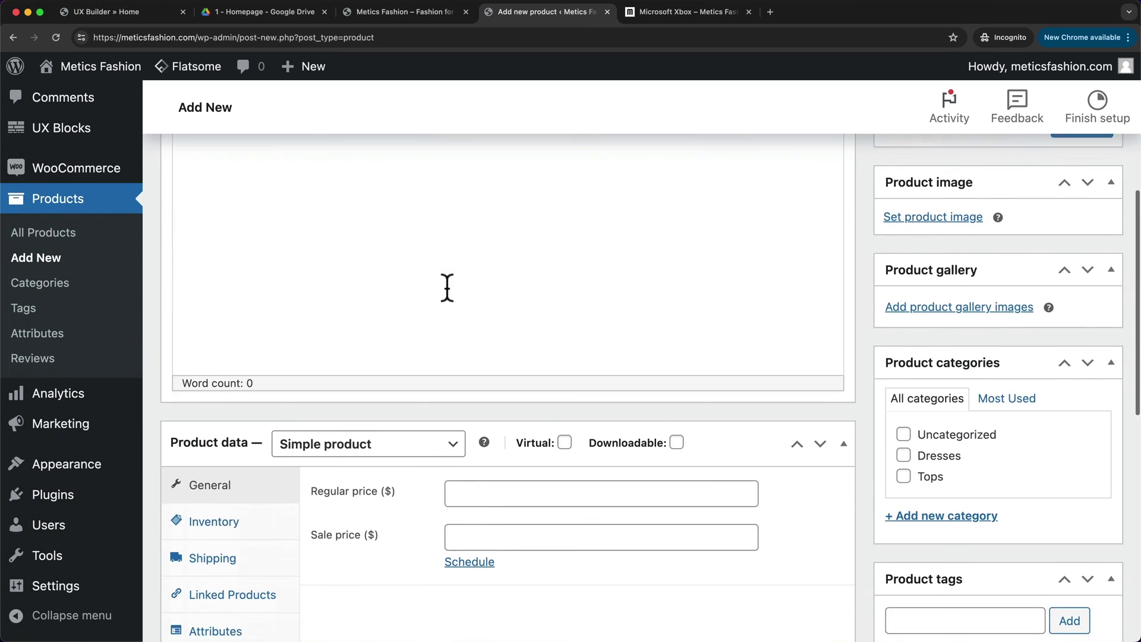
{"action": "scroll", "coordinate": [446, 288], "scroll_direction": "down", "scroll_amount": 1}
{"action": "left_click", "coordinate": [479, 428]}
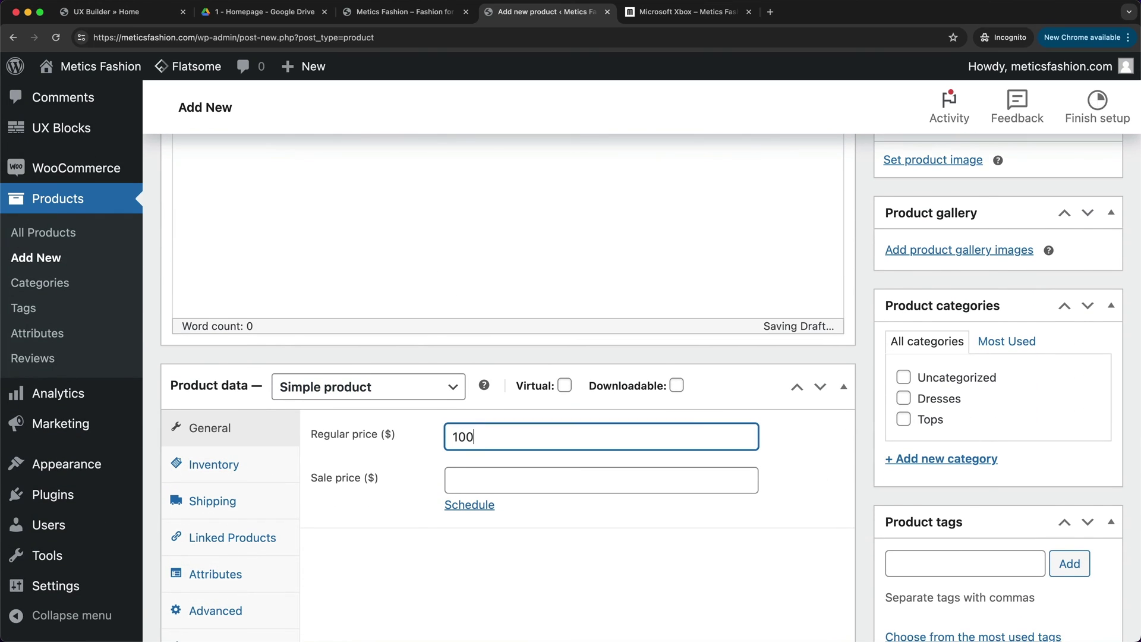
{"action": "scroll", "coordinate": [772, 333], "scroll_direction": "up", "scroll_amount": 1}
Step: Give Xbox Headset the headset picture, Hidden catalog visibility, publish it, and view All Products
{"action": "left_click", "coordinate": [921, 275]}
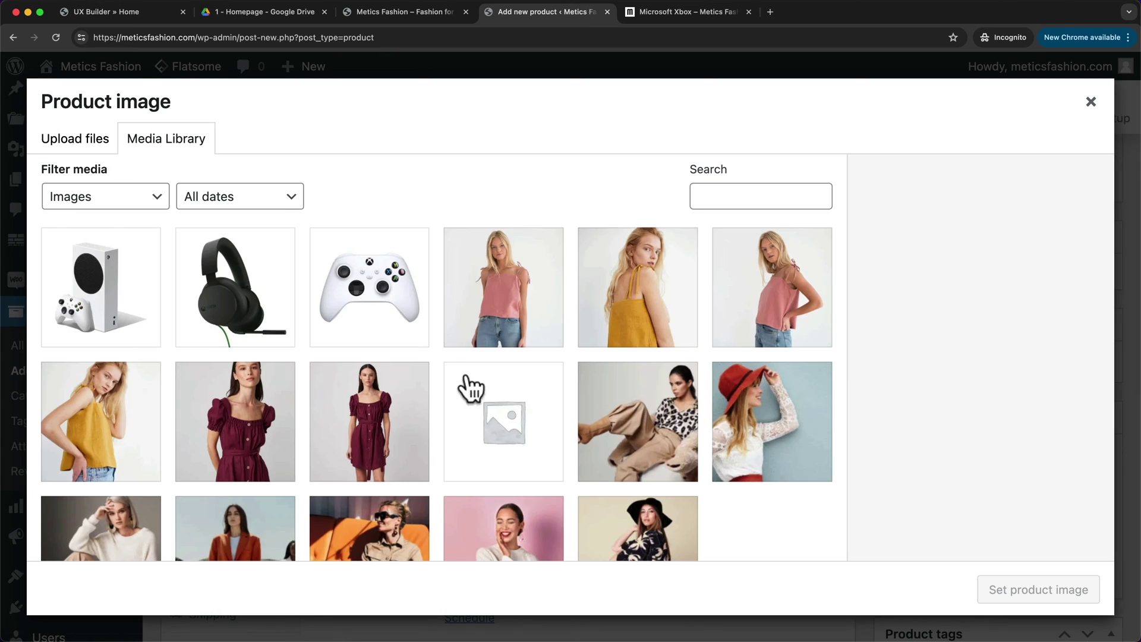
{"action": "left_click", "coordinate": [234, 287]}
{"action": "left_click", "coordinate": [1038, 590]}
{"action": "left_click", "coordinate": [937, 306]}
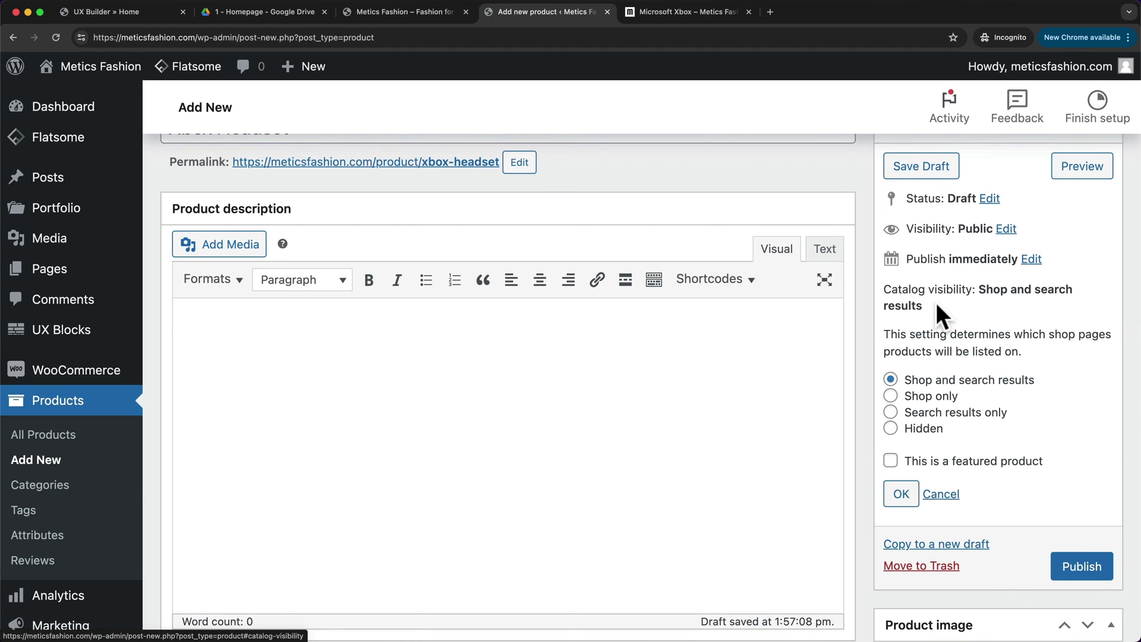
{"action": "left_click", "coordinate": [892, 429]}
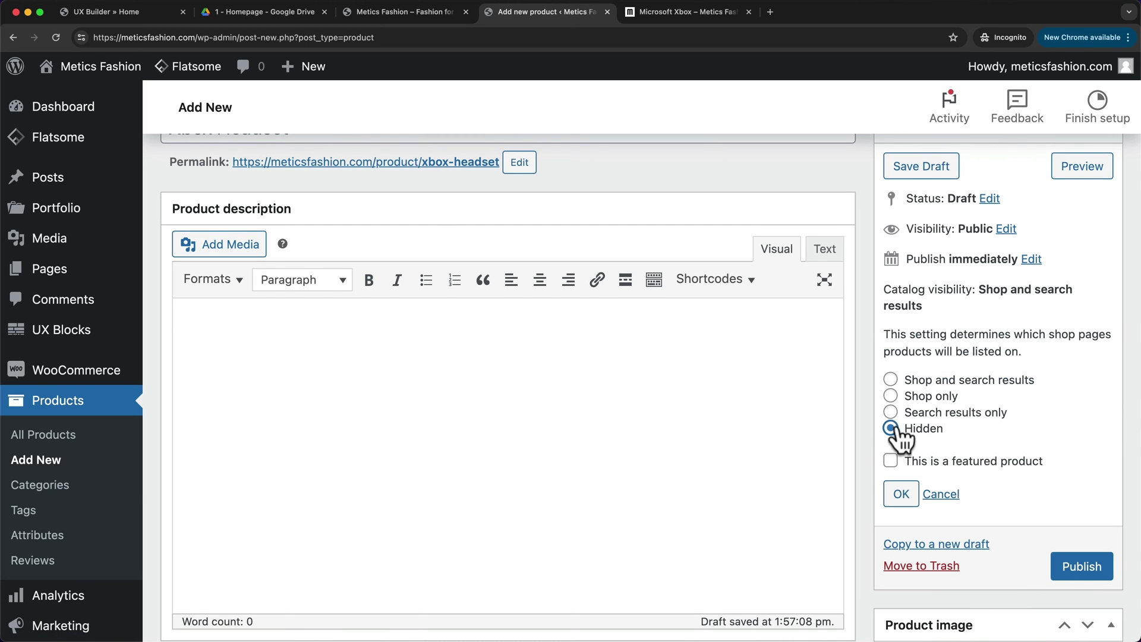
{"action": "left_click", "coordinate": [1073, 572]}
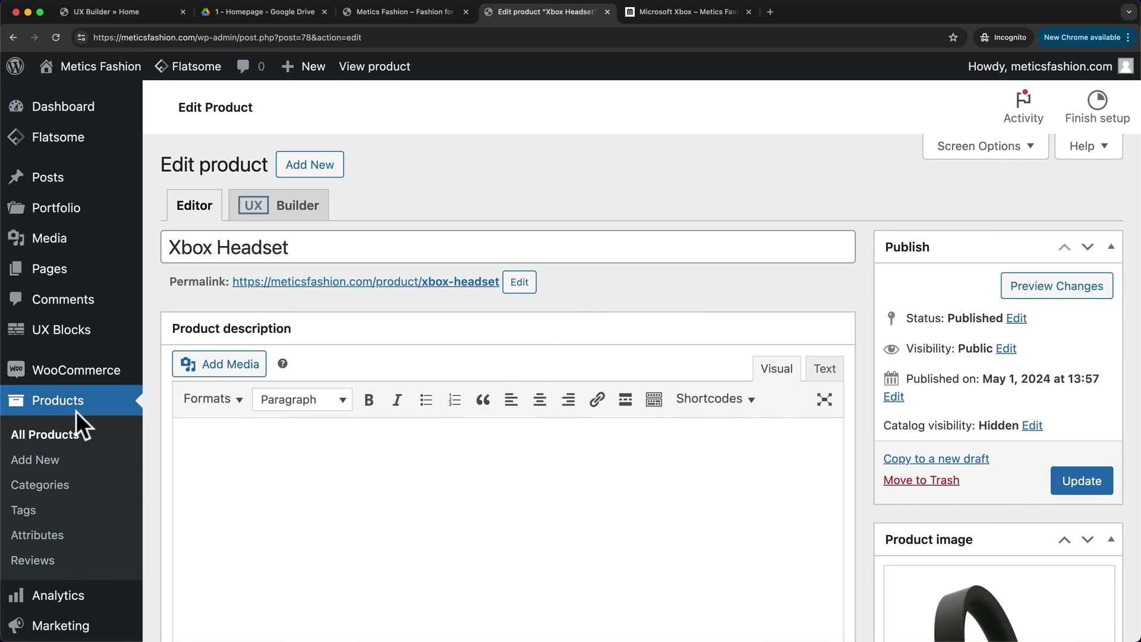
{"action": "left_click", "coordinate": [75, 410]}
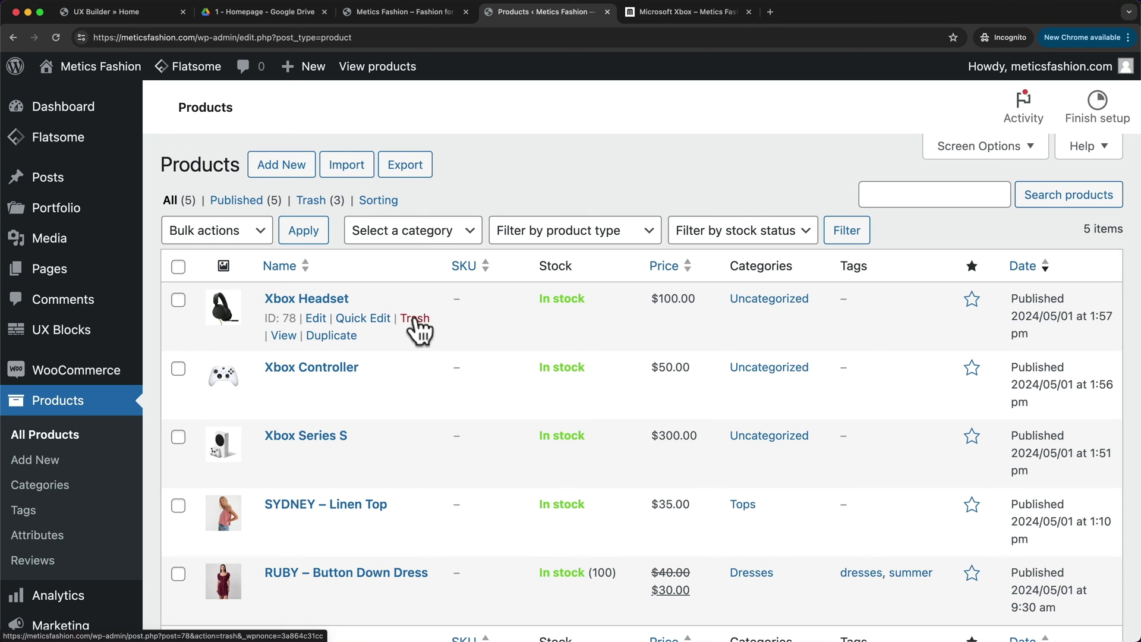
Step: Create a new product named 'Microsoft Xbox' with product type Grouped product
{"action": "left_click", "coordinate": [286, 168]}
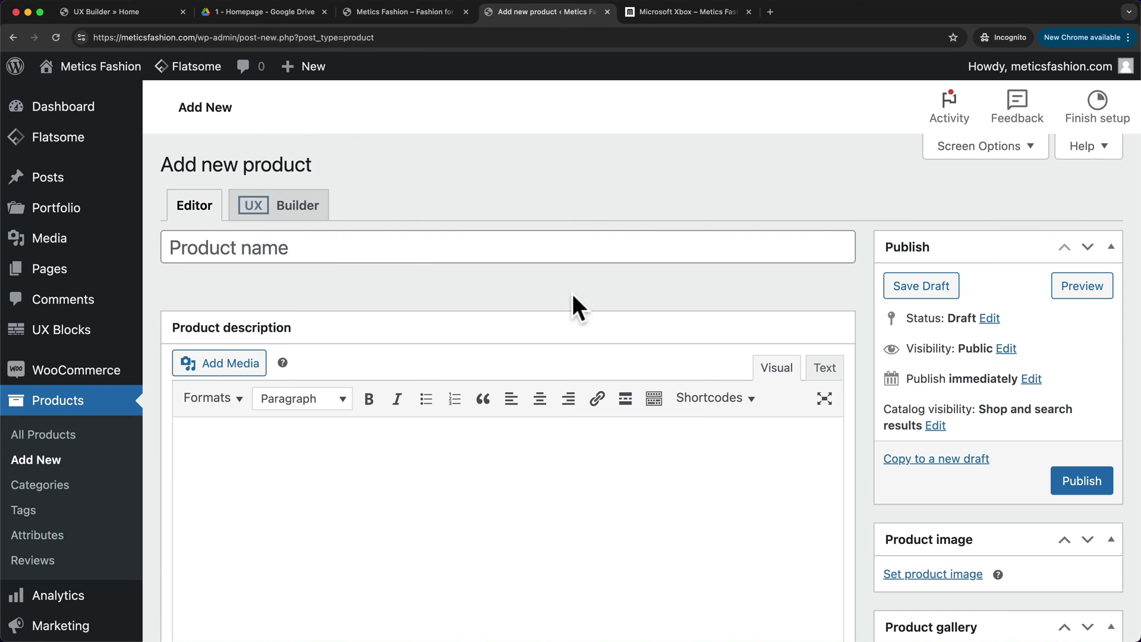
{"action": "left_click", "coordinate": [331, 242]}
{"action": "type", "text": "Microsoft Xbox"}
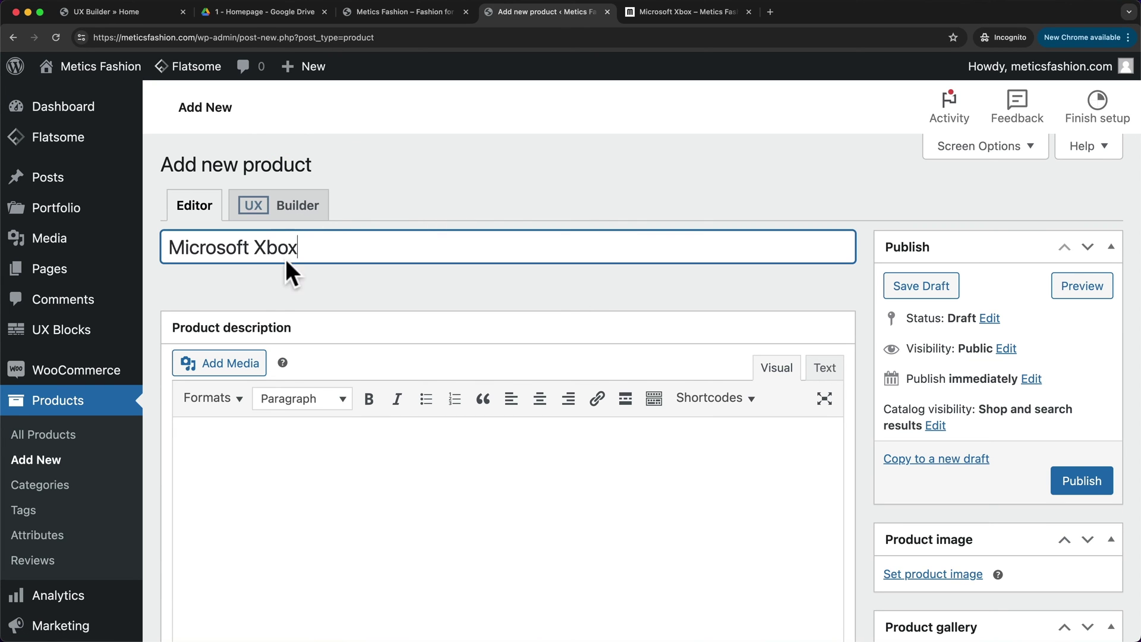
{"action": "scroll", "coordinate": [333, 297], "scroll_direction": "down", "scroll_amount": 3}
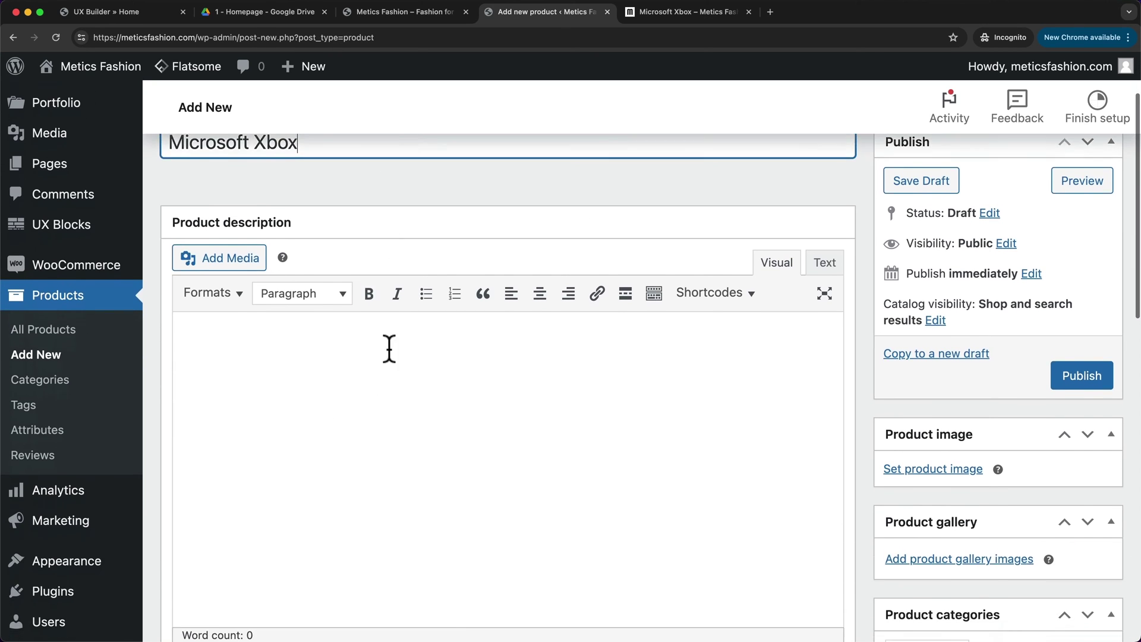
{"action": "scroll", "coordinate": [357, 326], "scroll_direction": "down", "scroll_amount": 7}
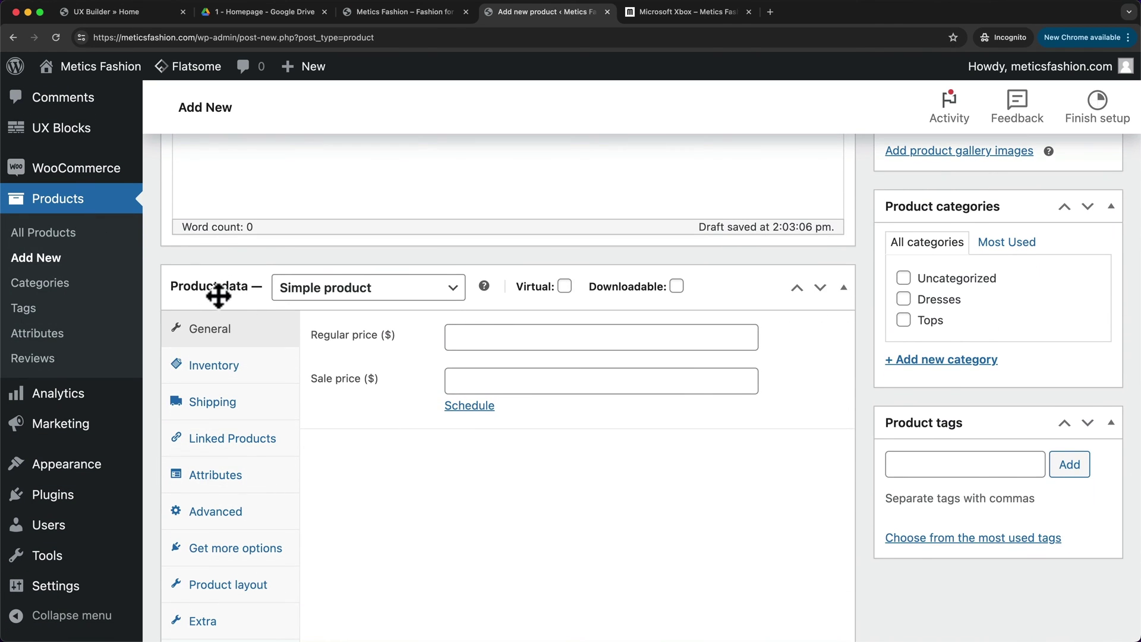
{"action": "left_click", "coordinate": [324, 294]}
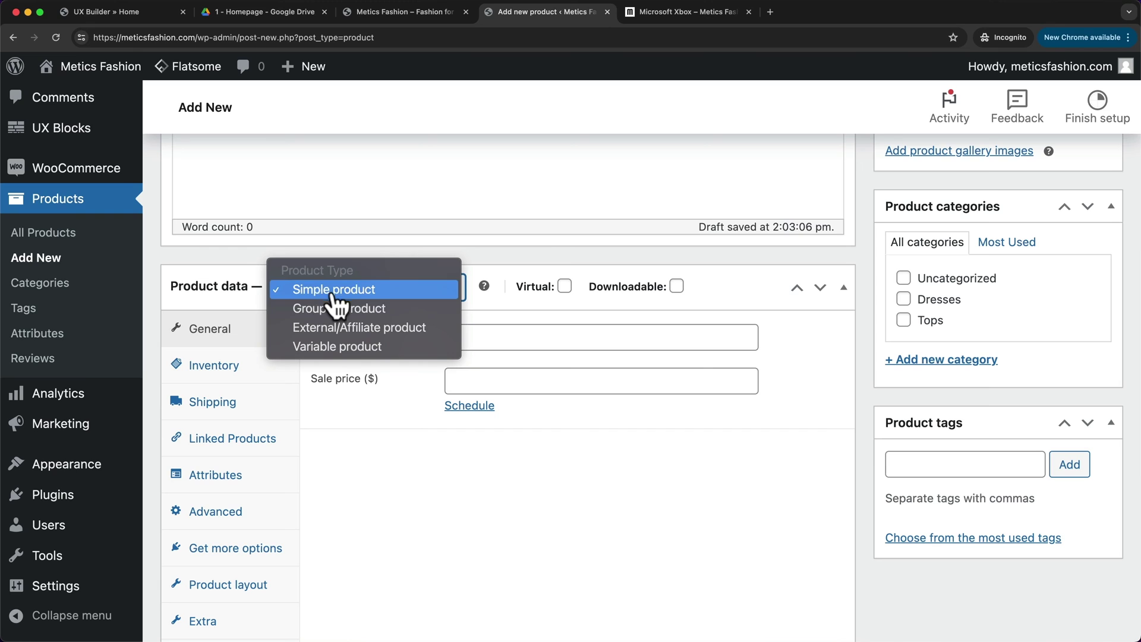
{"action": "left_click", "coordinate": [368, 309]}
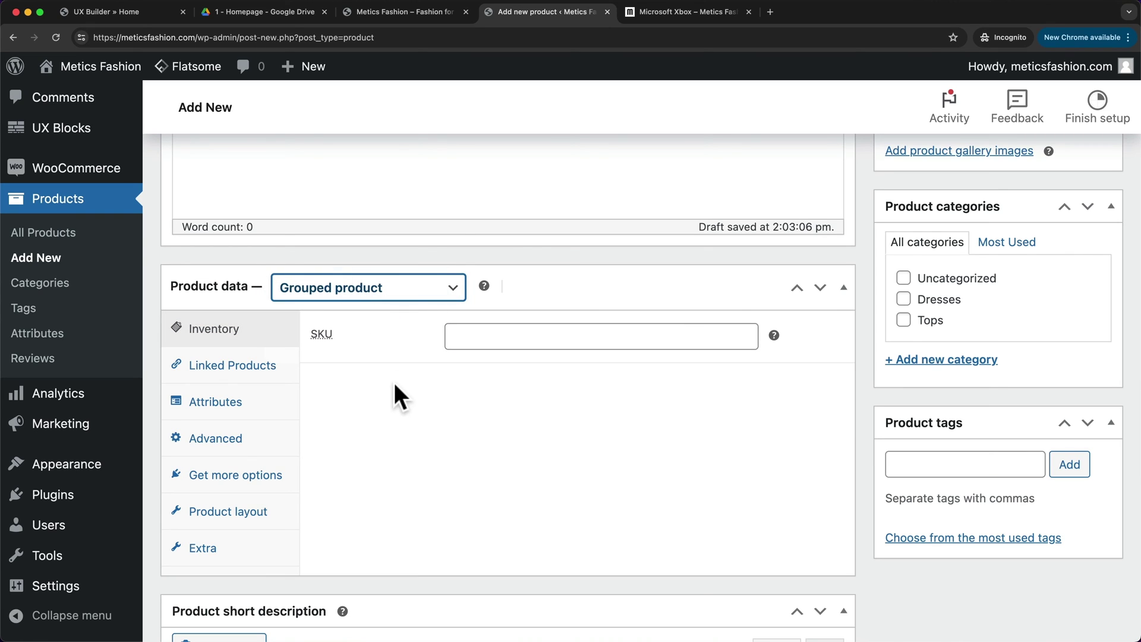
Step: Search 'xbox' under Linked Products and group Xbox Series S, Xbox Controller and Xbox Headset
{"action": "left_click", "coordinate": [257, 371]}
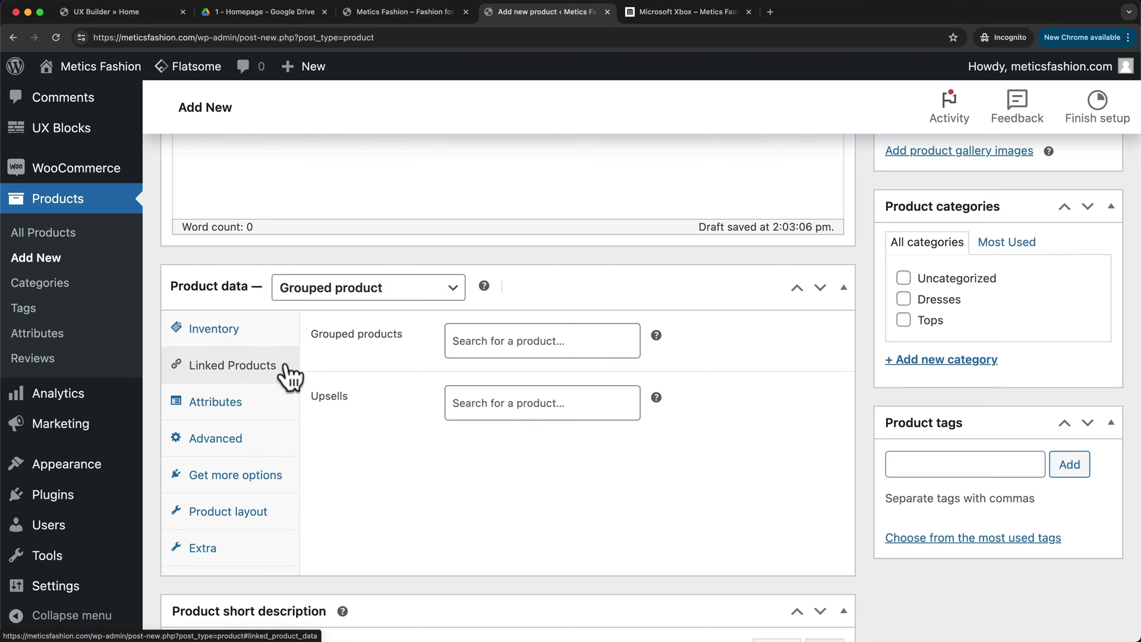
{"action": "left_click", "coordinate": [496, 346]}
{"action": "type", "text": "xbox"}
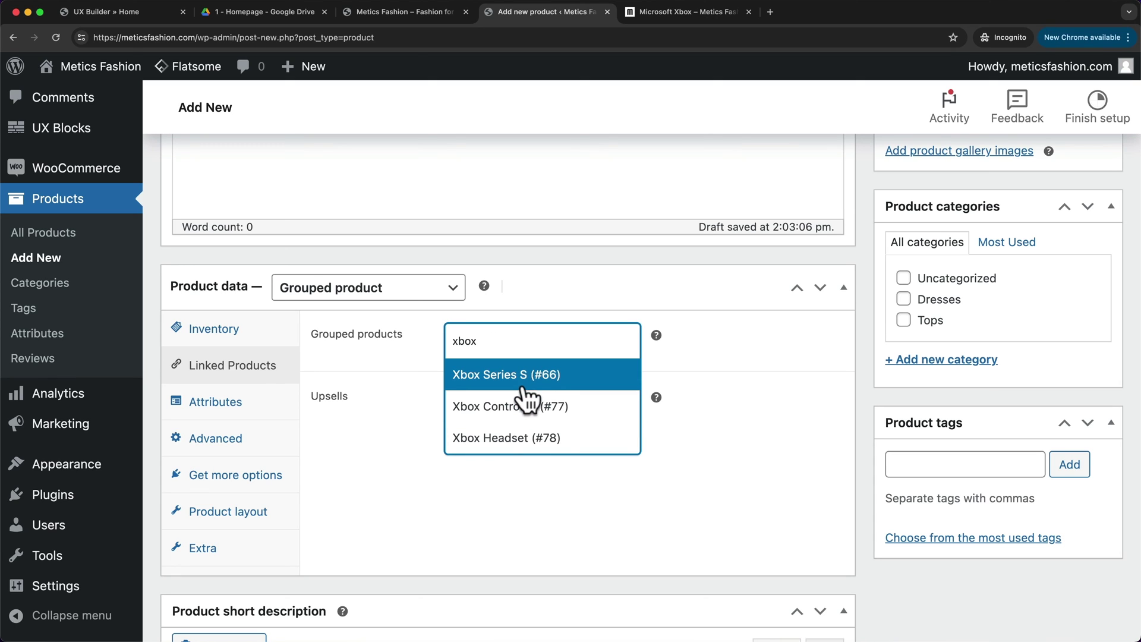
{"action": "left_click", "coordinate": [502, 374]}
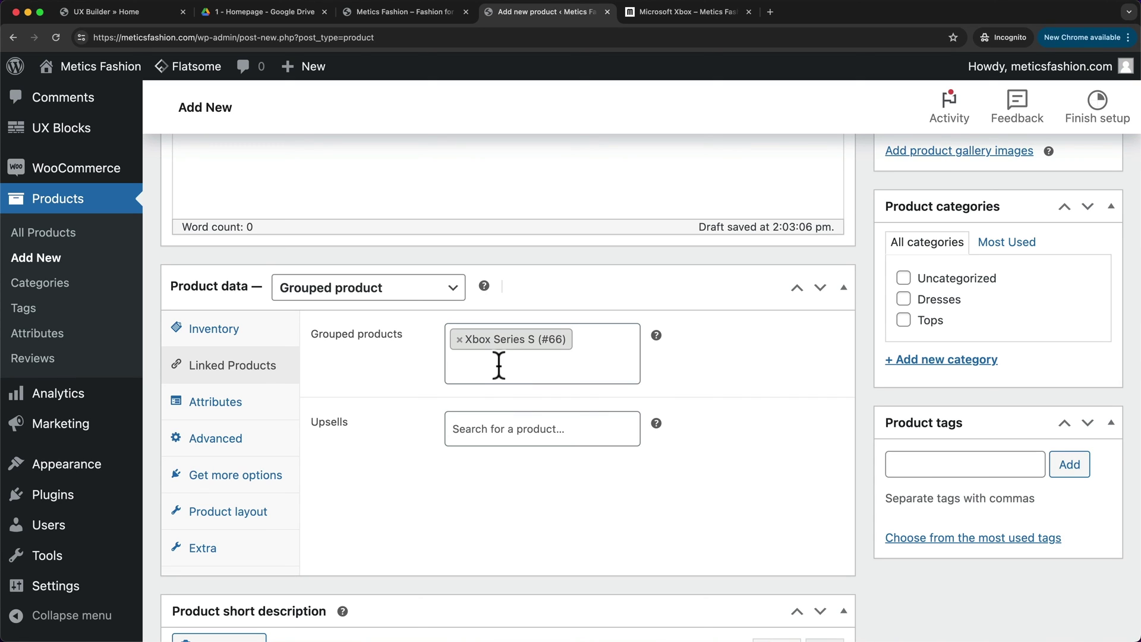
{"action": "left_click", "coordinate": [499, 364]}
{"action": "left_click", "coordinate": [523, 431]}
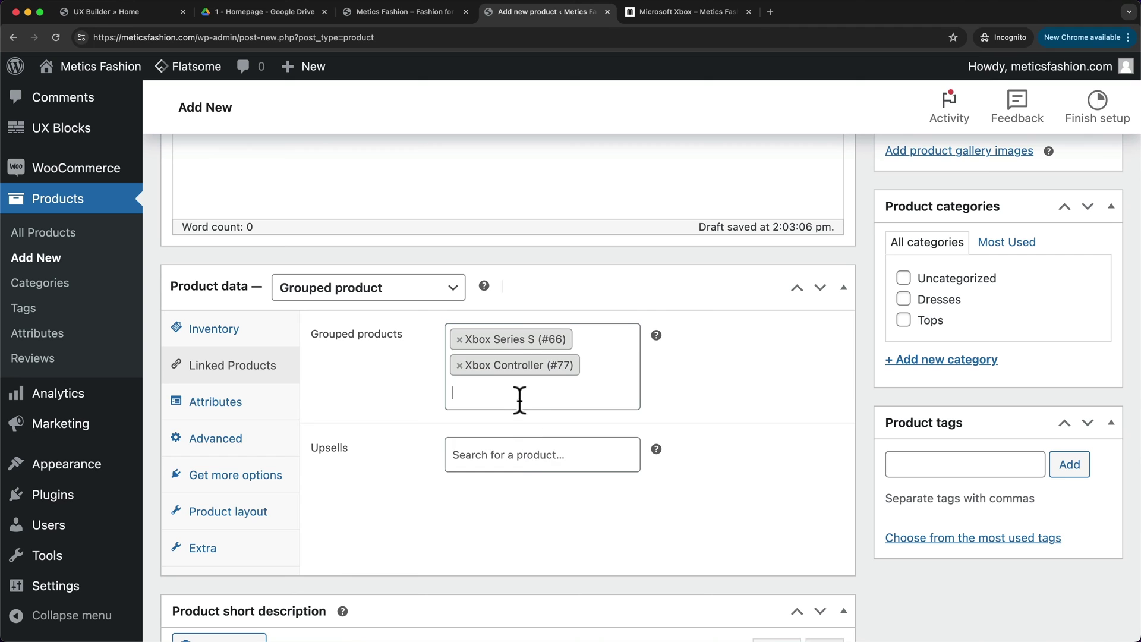
{"action": "left_click", "coordinate": [519, 395]}
{"action": "left_click", "coordinate": [526, 491]}
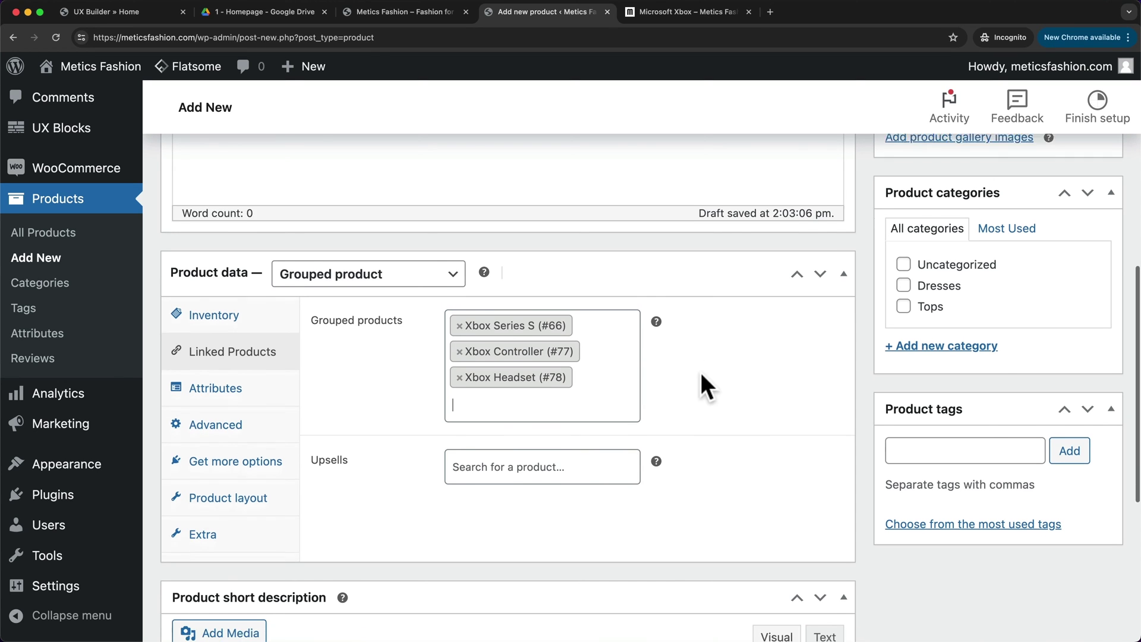
{"action": "scroll", "coordinate": [518, 512], "scroll_direction": "down", "scroll_amount": 5}
{"action": "scroll", "coordinate": [528, 483], "scroll_direction": "down", "scroll_amount": 1}
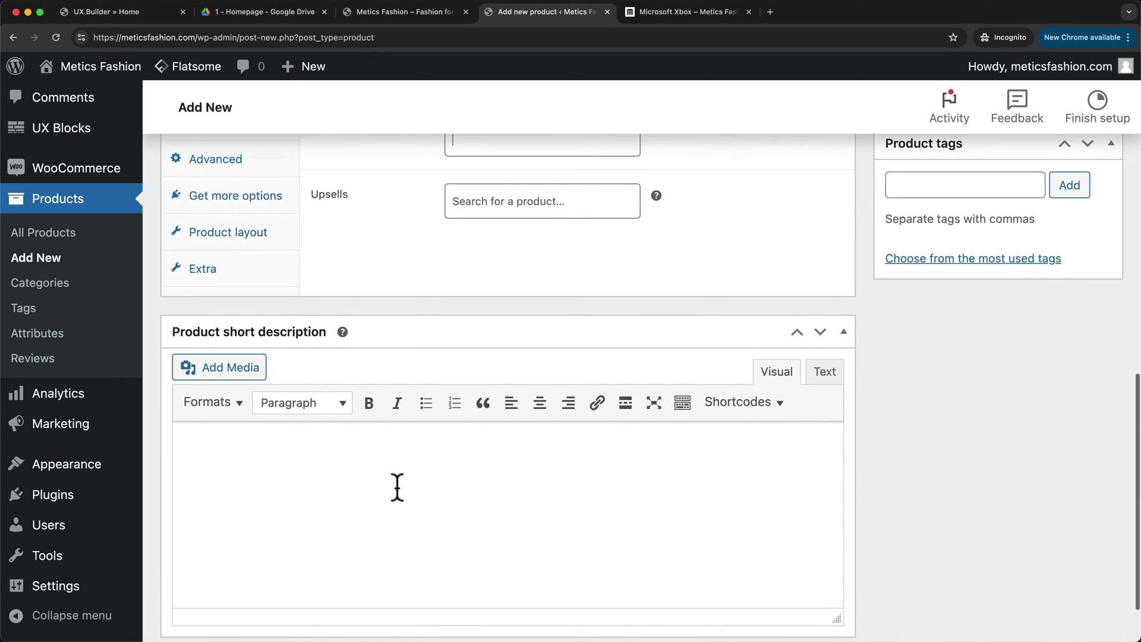
{"action": "scroll", "coordinate": [400, 489], "scroll_direction": "up", "scroll_amount": 12}
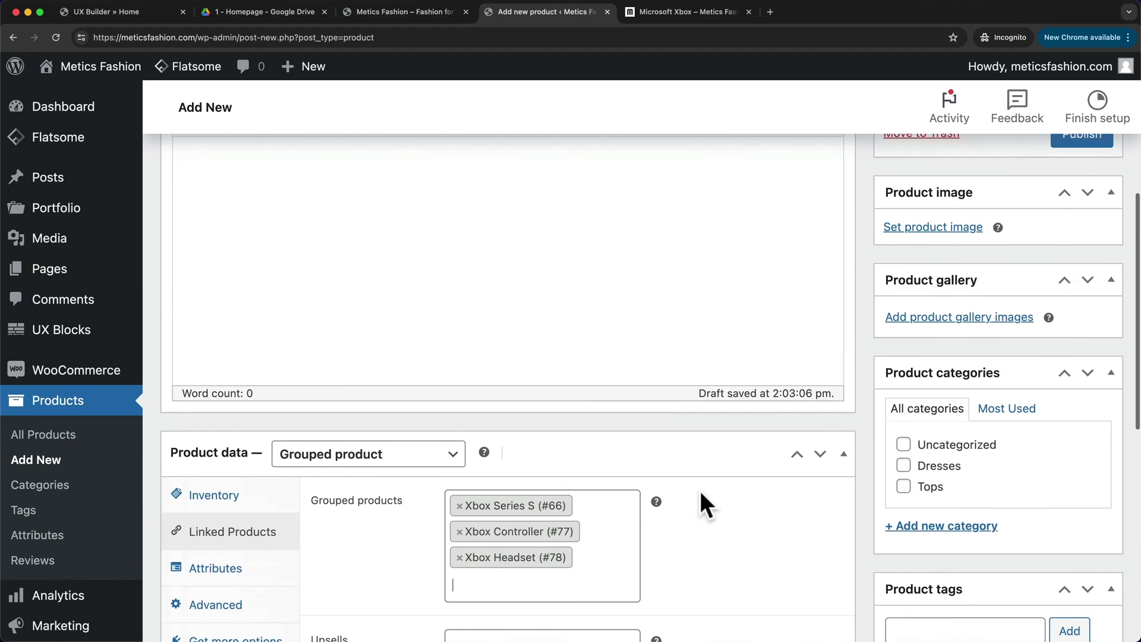
Step: Set the Xbox console picture as the Microsoft Xbox product image
{"action": "scroll", "coordinate": [980, 463], "scroll_direction": "down", "scroll_amount": 1}
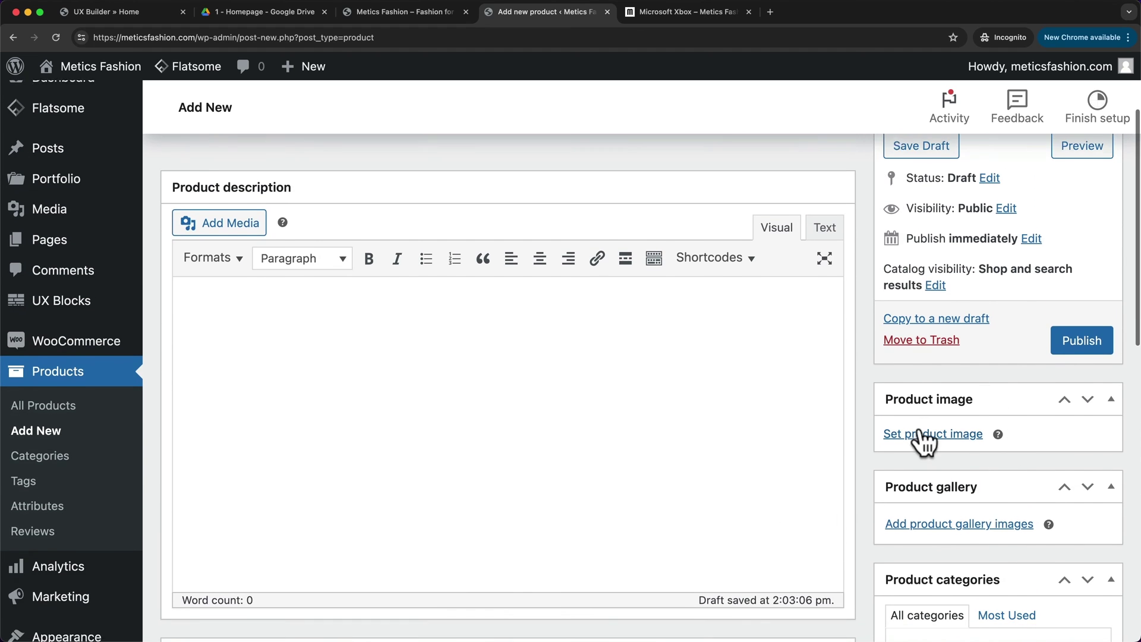
{"action": "left_click", "coordinate": [927, 434]}
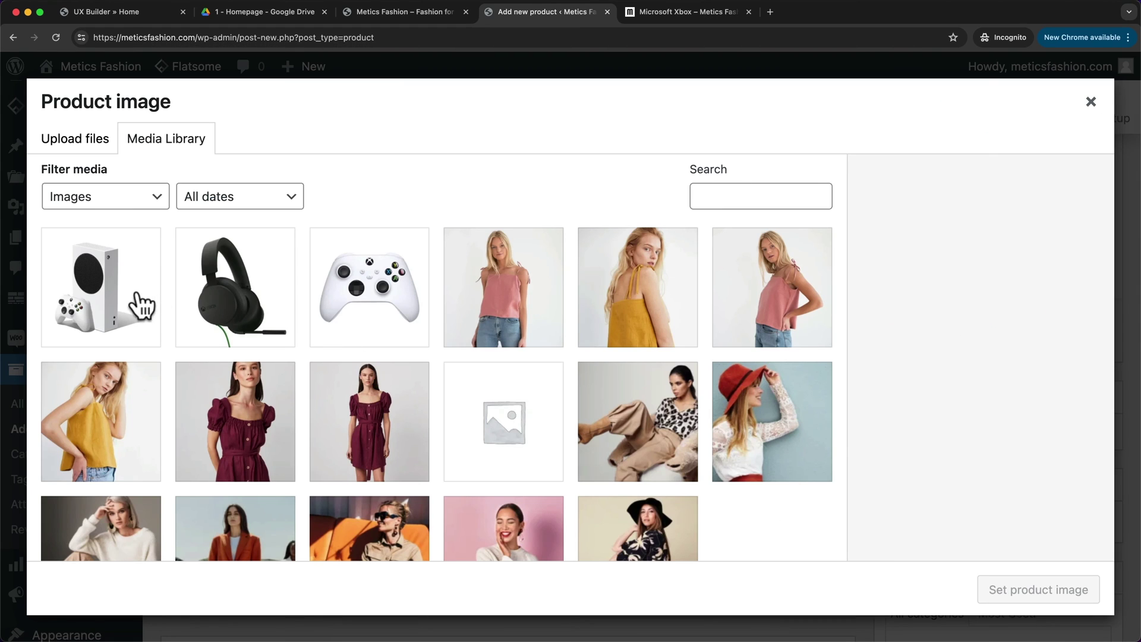
{"action": "left_click", "coordinate": [134, 294]}
{"action": "left_click", "coordinate": [1034, 590]}
Step: Add the headset and controller pictures to the product gallery
{"action": "scroll", "coordinate": [963, 517], "scroll_direction": "down", "scroll_amount": 1}
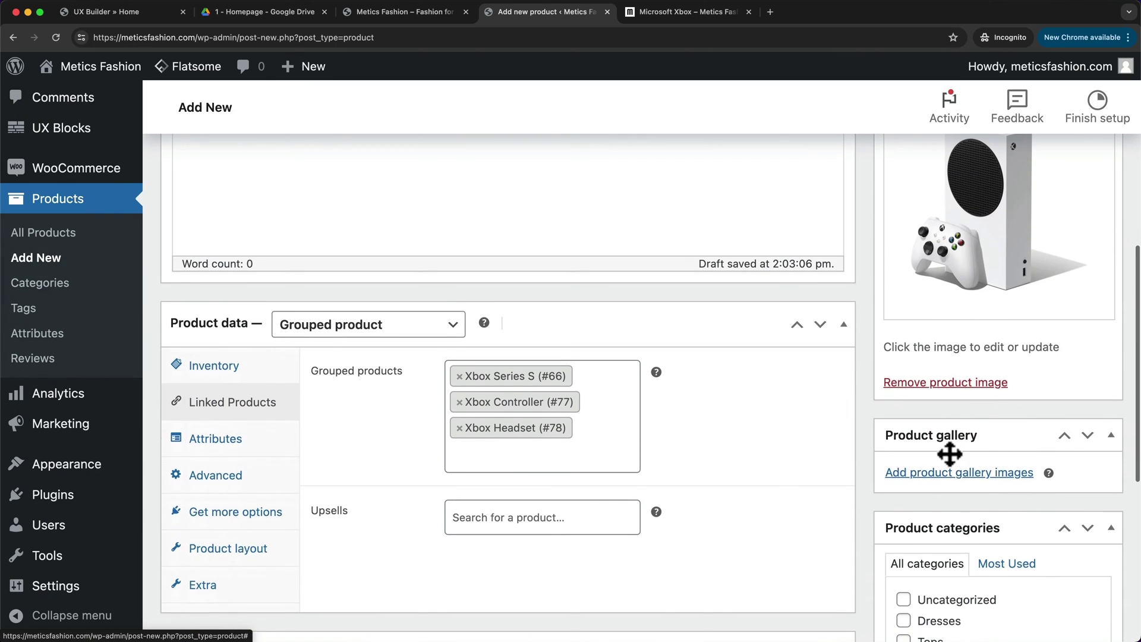
{"action": "left_click", "coordinate": [944, 475]}
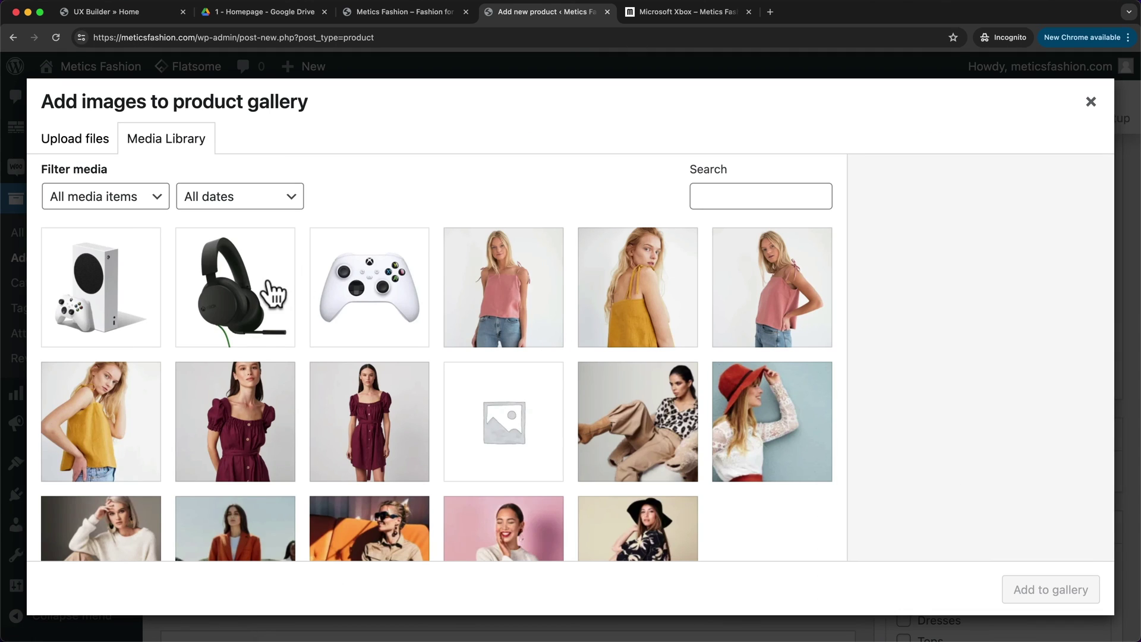
{"action": "left_click", "coordinate": [268, 284]}
{"action": "left_click", "coordinate": [410, 299]}
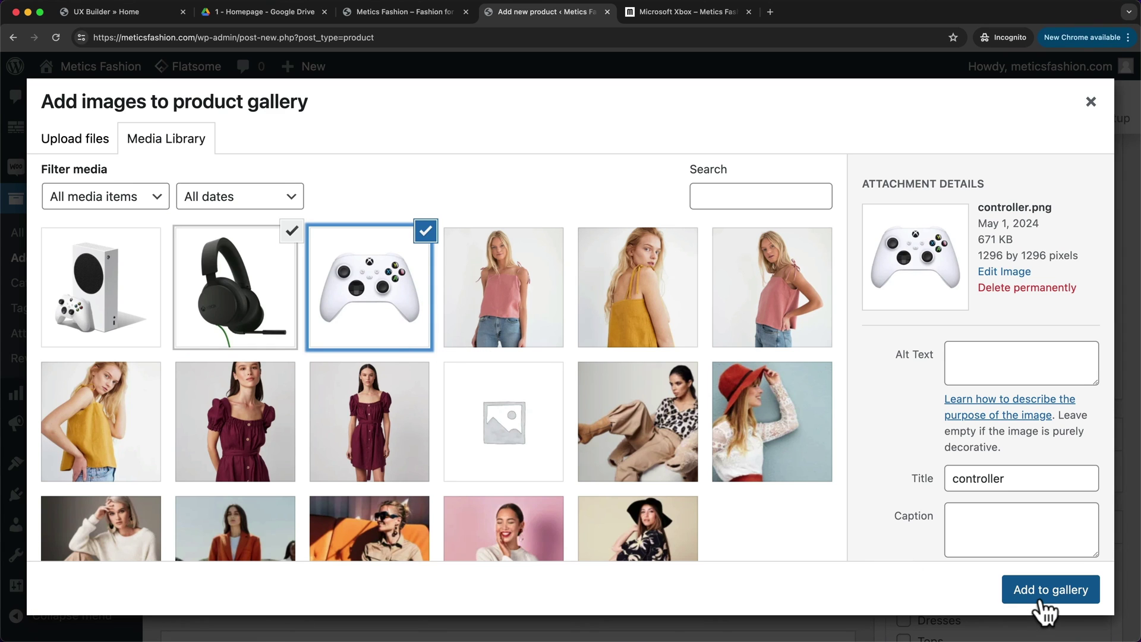
{"action": "left_click", "coordinate": [1022, 589]}
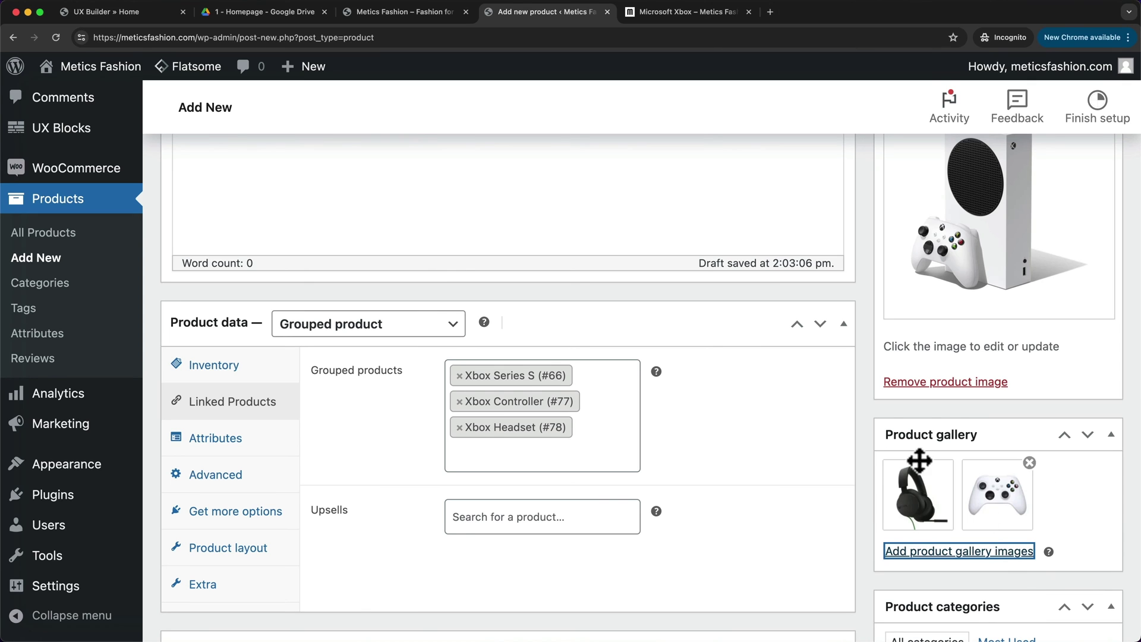
Step: Publish Microsoft Xbox and open its live product page in a new tab
{"action": "scroll", "coordinate": [866, 452], "scroll_direction": "down", "scroll_amount": 5}
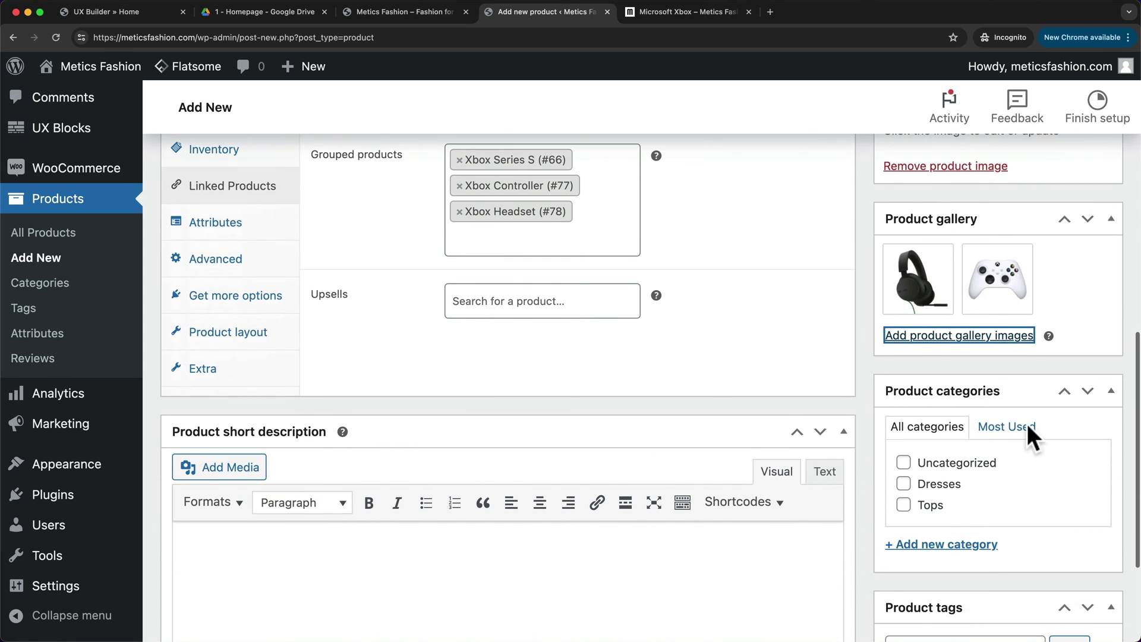
{"action": "scroll", "coordinate": [996, 469], "scroll_direction": "down", "scroll_amount": 3}
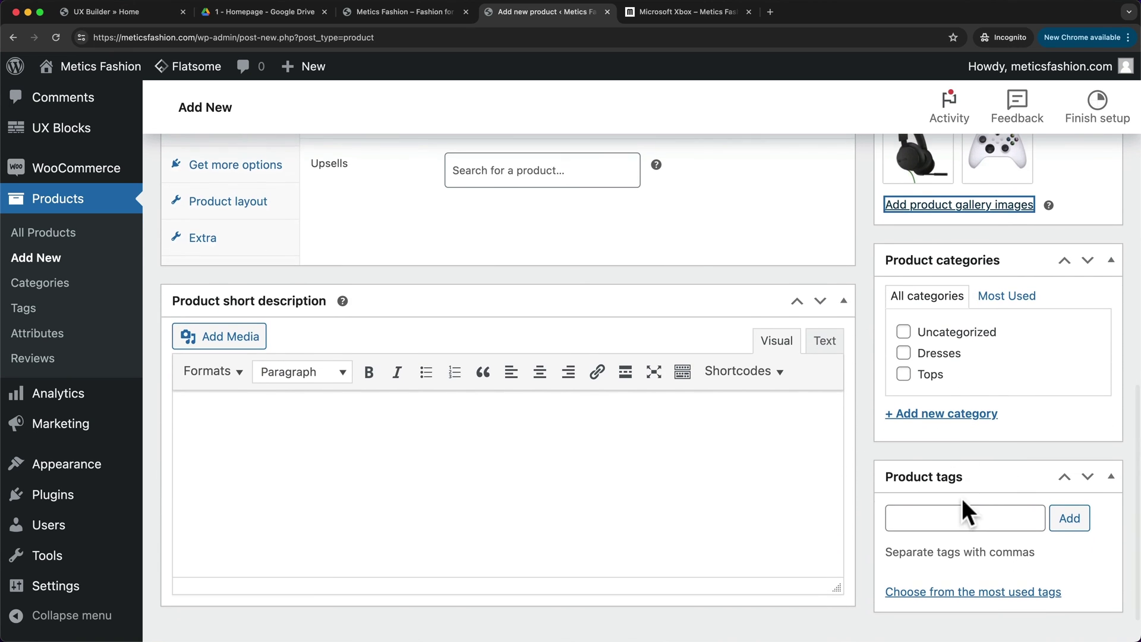
{"action": "scroll", "coordinate": [962, 498], "scroll_direction": "up", "scroll_amount": 4}
{"action": "scroll", "coordinate": [871, 472], "scroll_direction": "up", "scroll_amount": 15}
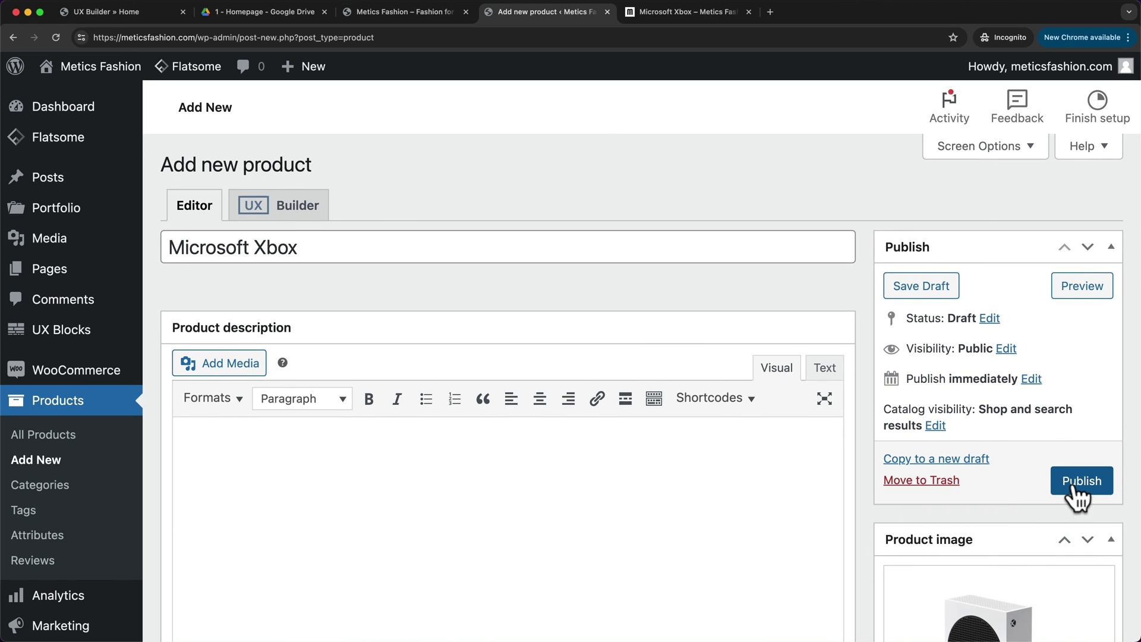
{"action": "left_click", "coordinate": [1073, 484]}
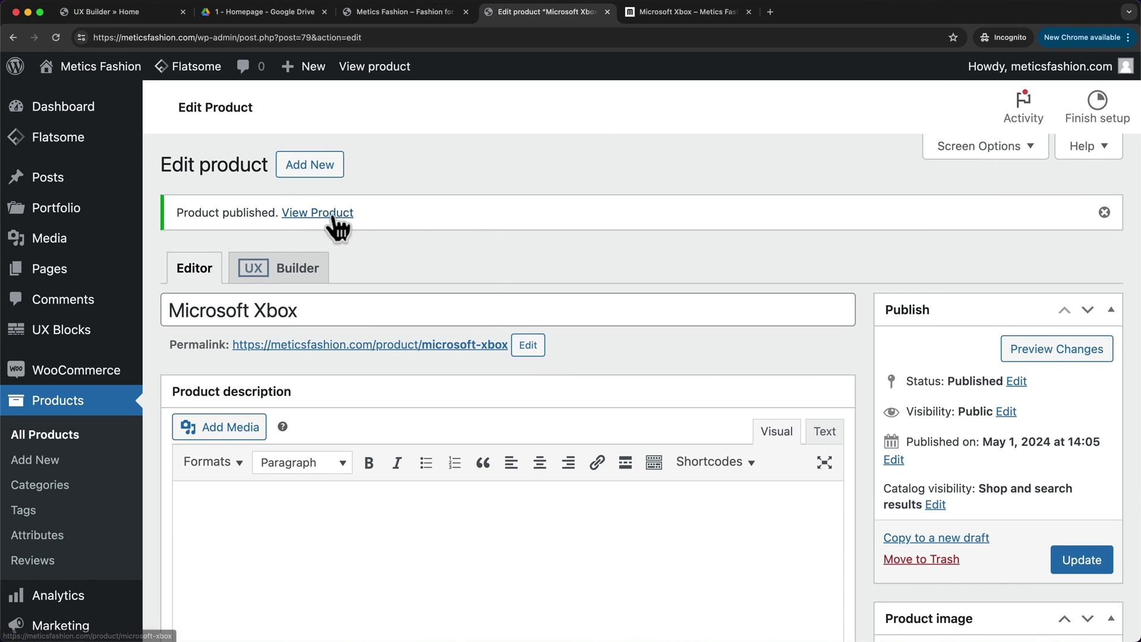
{"action": "right_click", "coordinate": [349, 215]}
{"action": "left_click", "coordinate": [382, 219]}
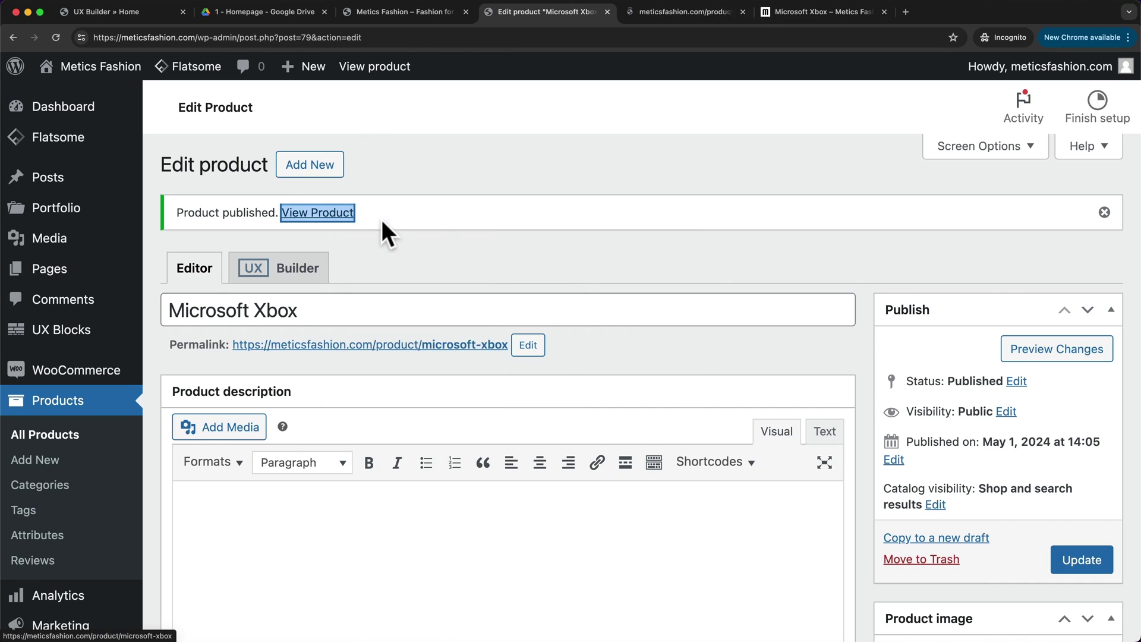
Step: Add 1 Xbox Series S, 4 controllers and 1 headset to the cart from the product page
{"action": "key", "text": "ctrl+Tab"}
{"action": "scroll", "coordinate": [809, 218], "scroll_direction": "down", "scroll_amount": 1}
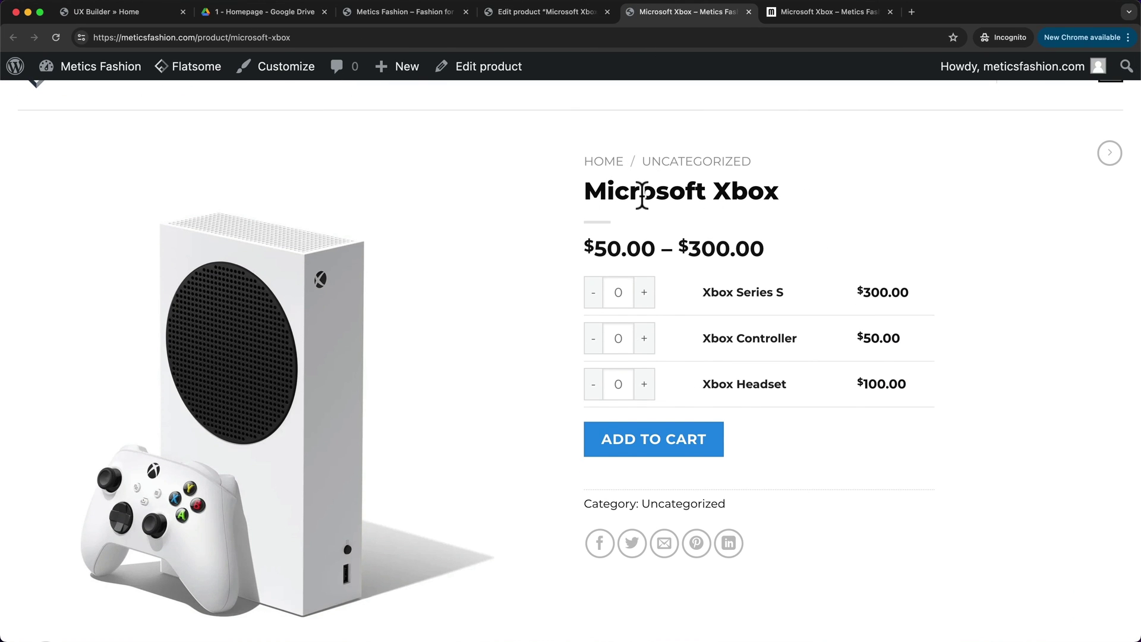
{"action": "scroll", "coordinate": [642, 193], "scroll_direction": "down", "scroll_amount": 1}
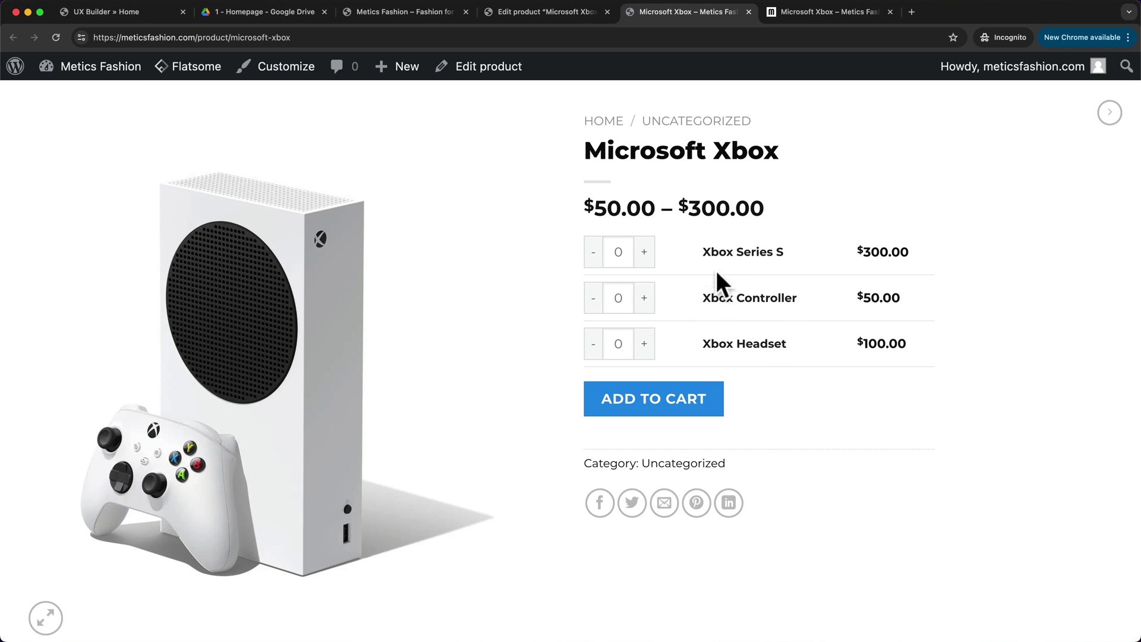
{"action": "left_click", "coordinate": [644, 299]}
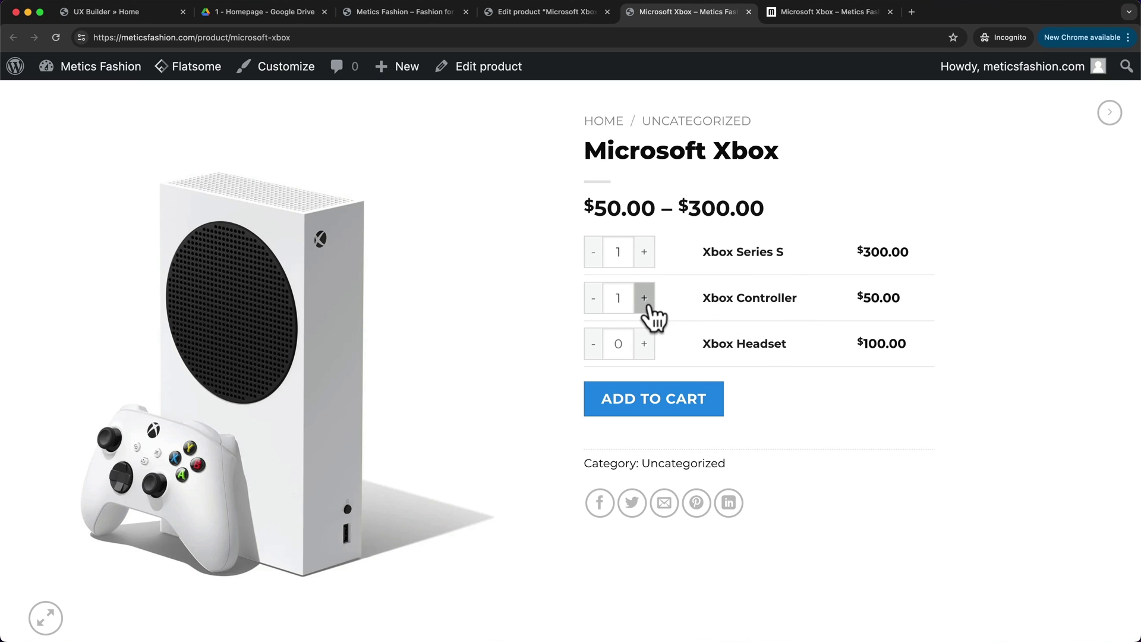
{"action": "left_click", "coordinate": [644, 344]}
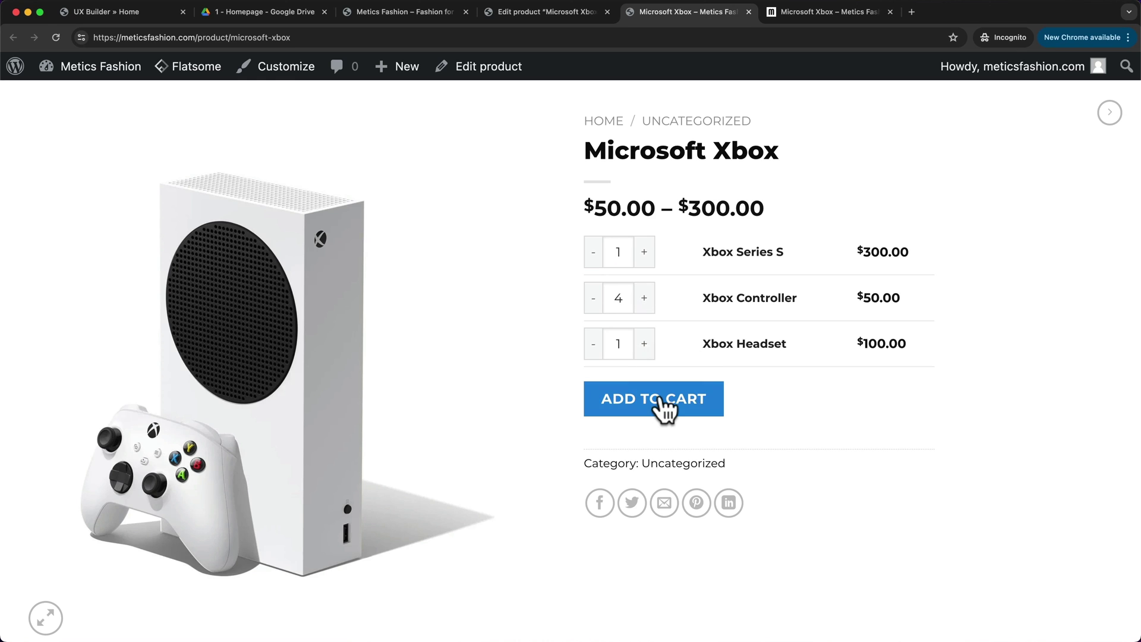
{"action": "left_click", "coordinate": [656, 401]}
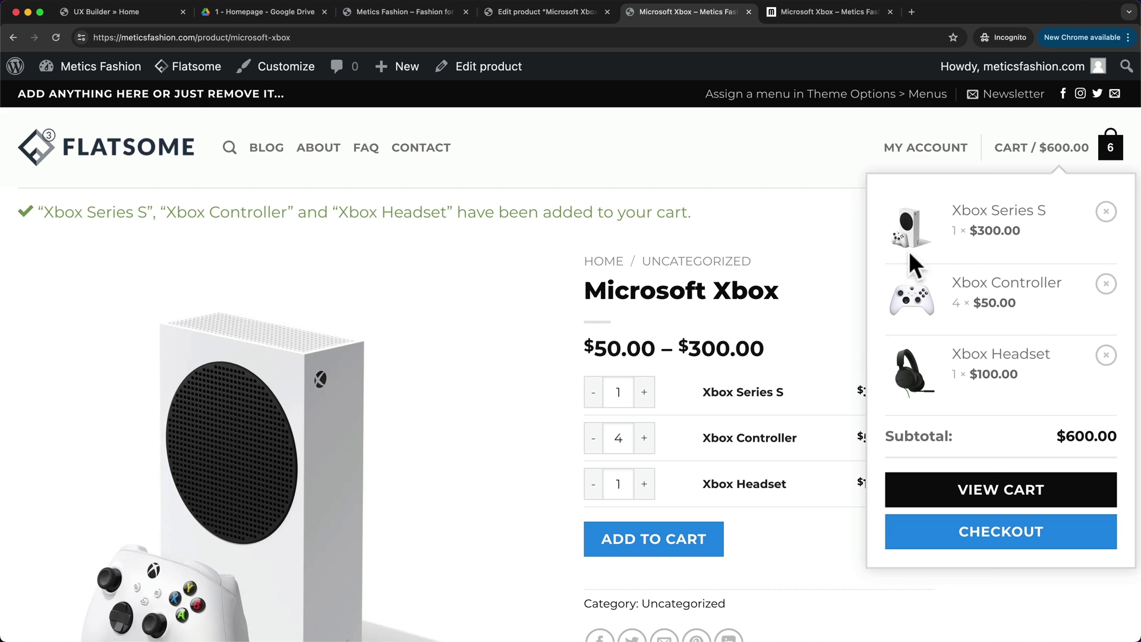
Step: Go back to the shop listing and reopen the Microsoft Xbox product page
{"action": "key", "text": "super+bracketleft"}
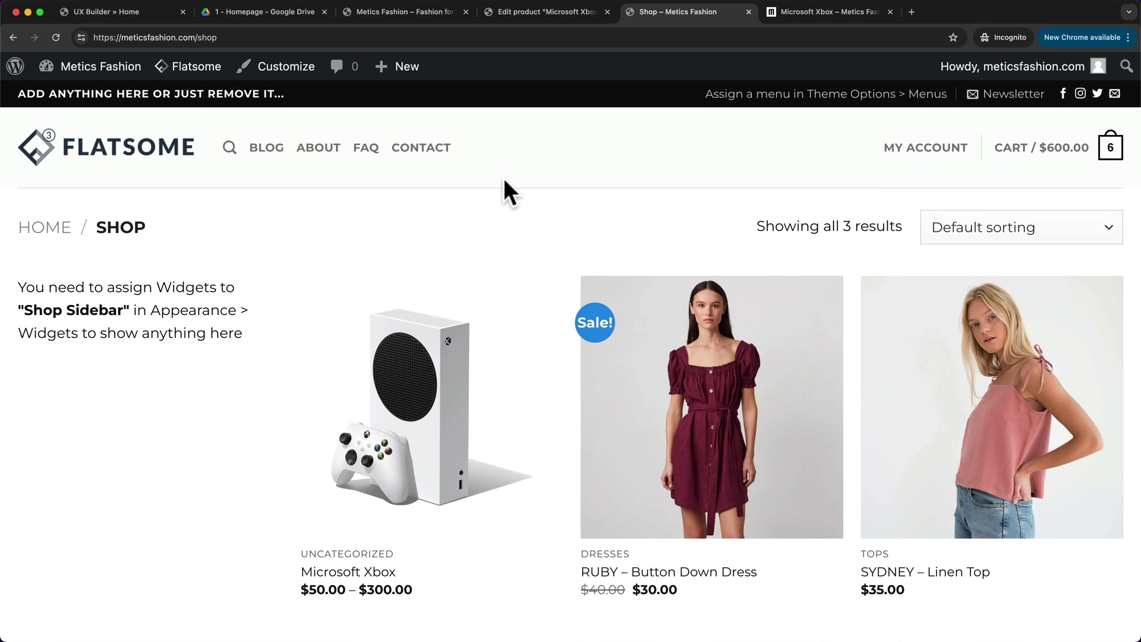
{"action": "mouse_move", "coordinate": [400, 453]}
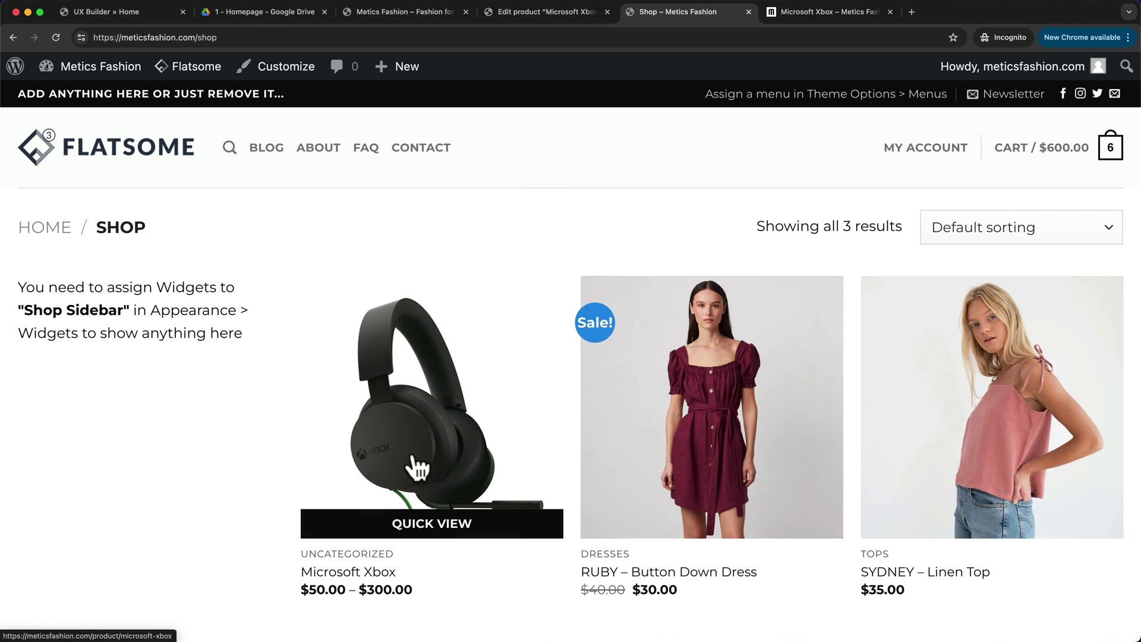
{"action": "left_click", "coordinate": [416, 406]}
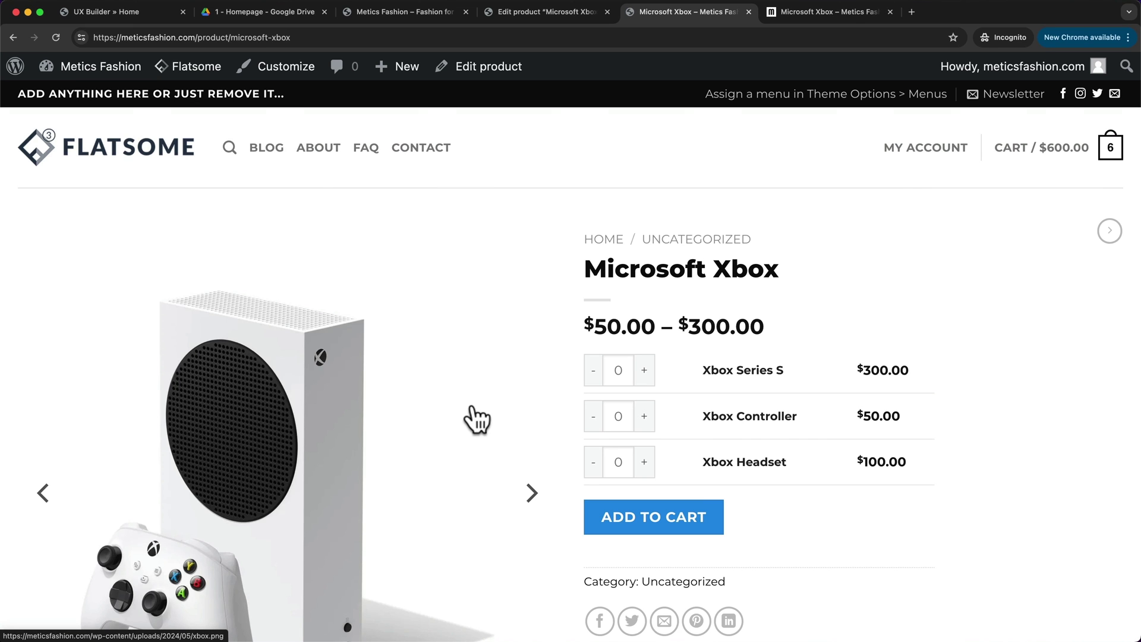